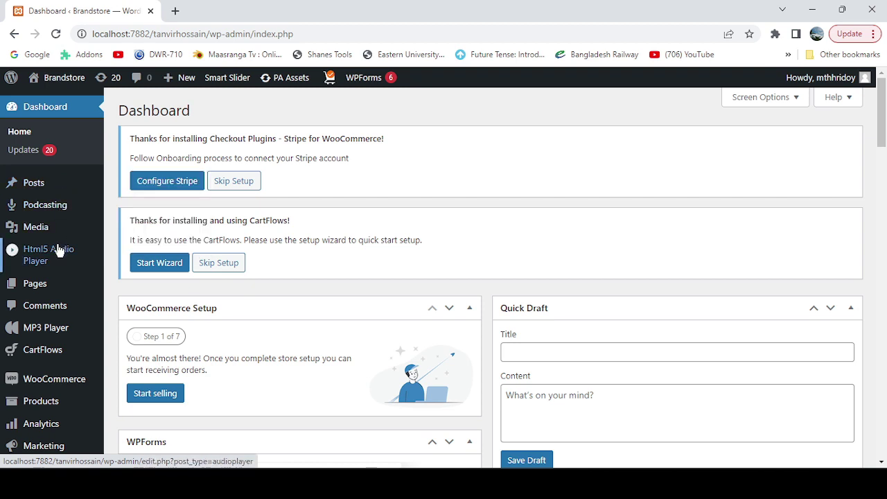
Create a new WordPress page titled 'Demo_page' and publish it
left_click(57, 290)
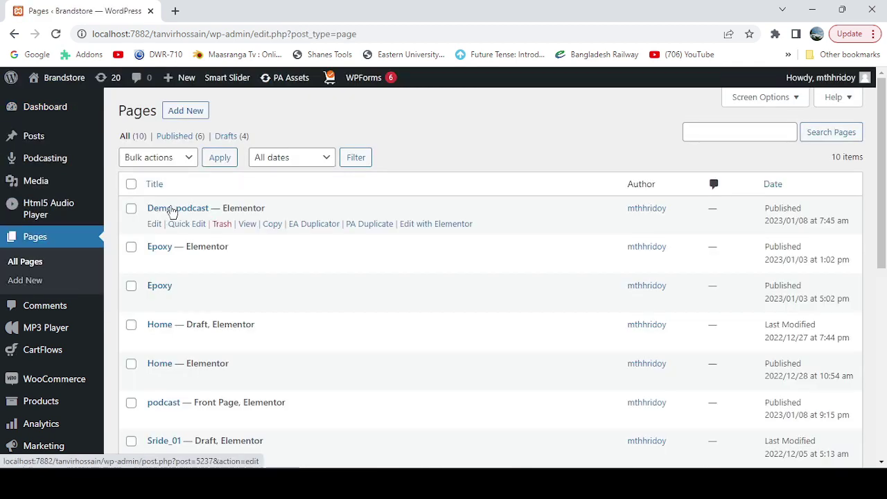
left_click(185, 111)
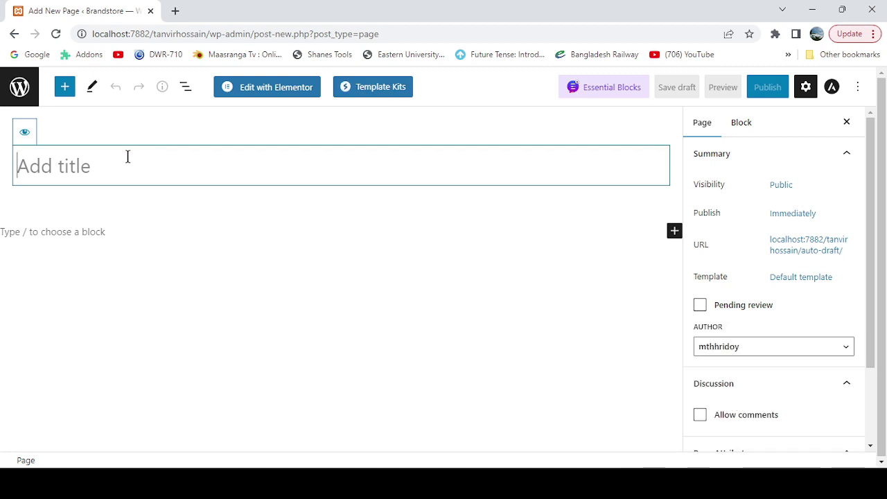
type("Dem")
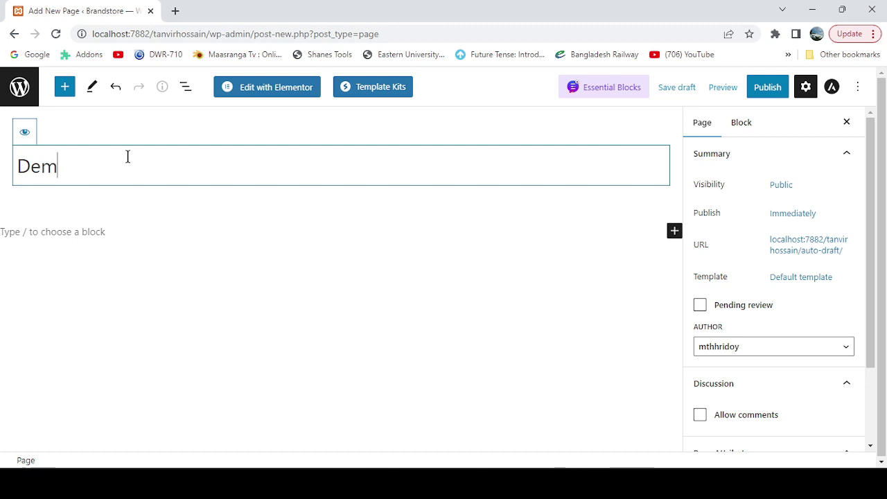
type("o_page")
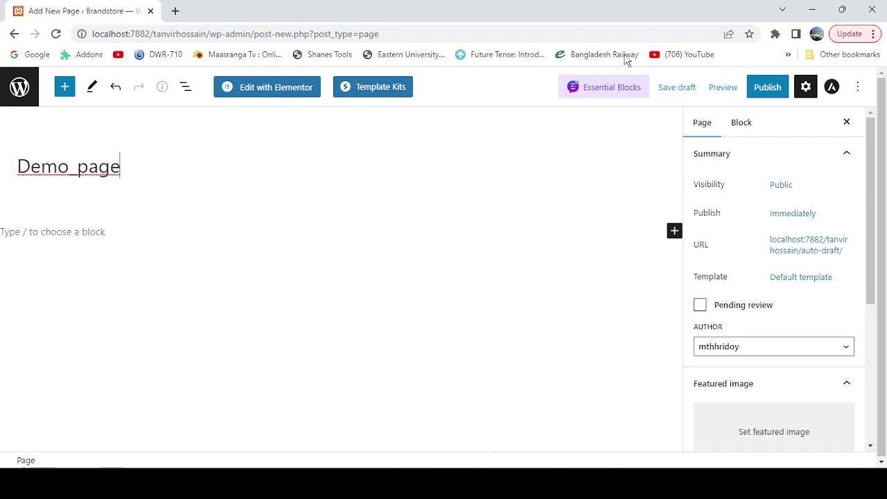
left_click(766, 87)
left_click(742, 89)
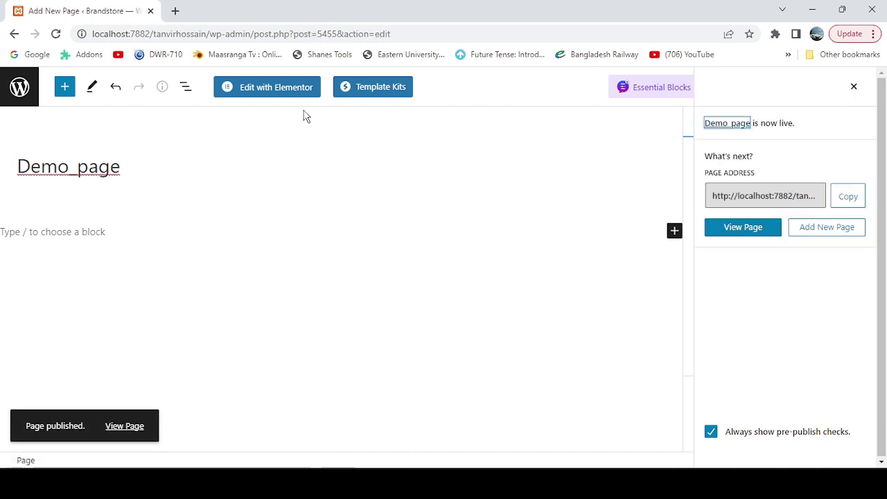
Open Demo_page in Elementor and scroll the canvas to inspect the Brandstore header, drop area and footer
left_click(274, 87)
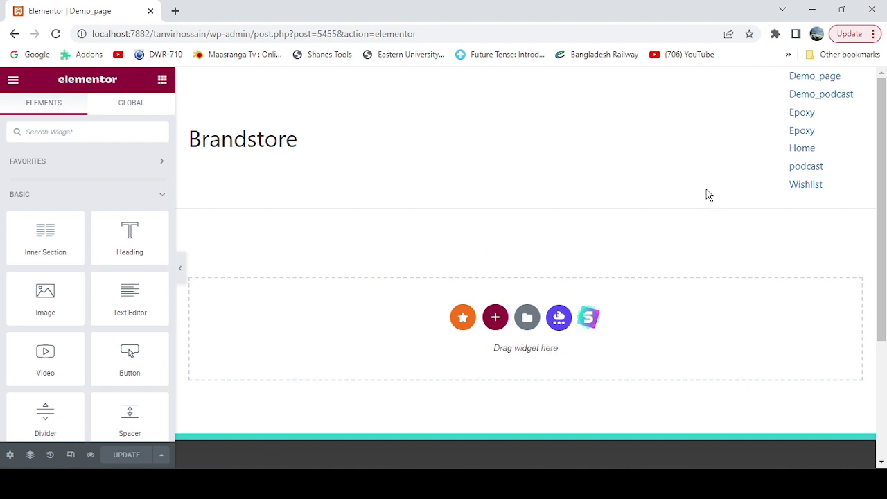
scroll(705, 192, "down", 3)
scroll(886, 157, "up", 3)
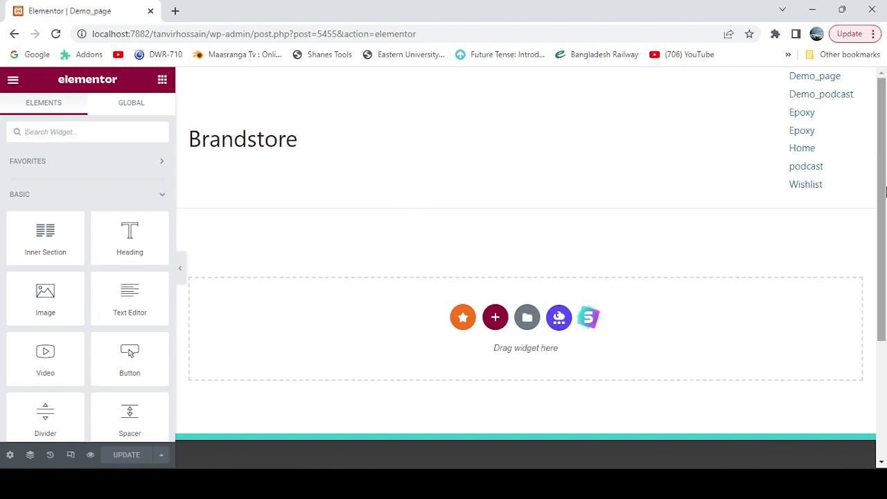
scroll(883, 208, "down", 3)
scroll(884, 270, "up", 3)
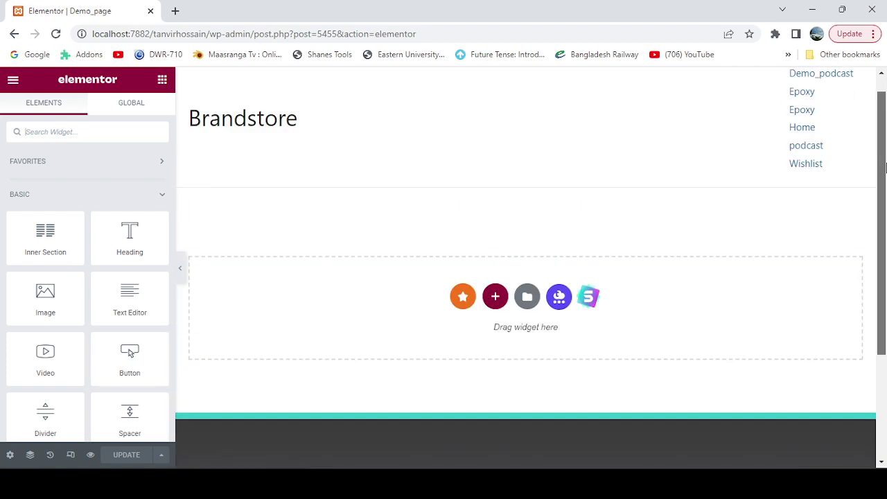
Switch the page layout to Elementor Canvas and save it with Update
left_click(9, 455)
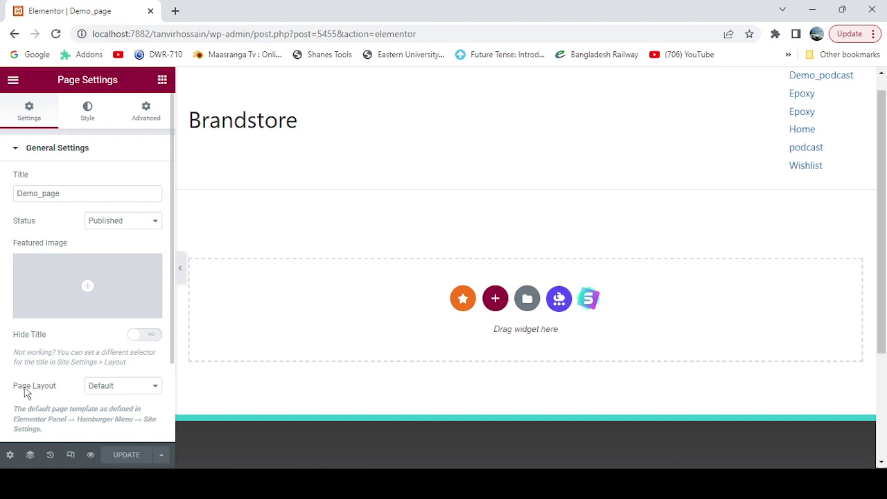
left_click(133, 391)
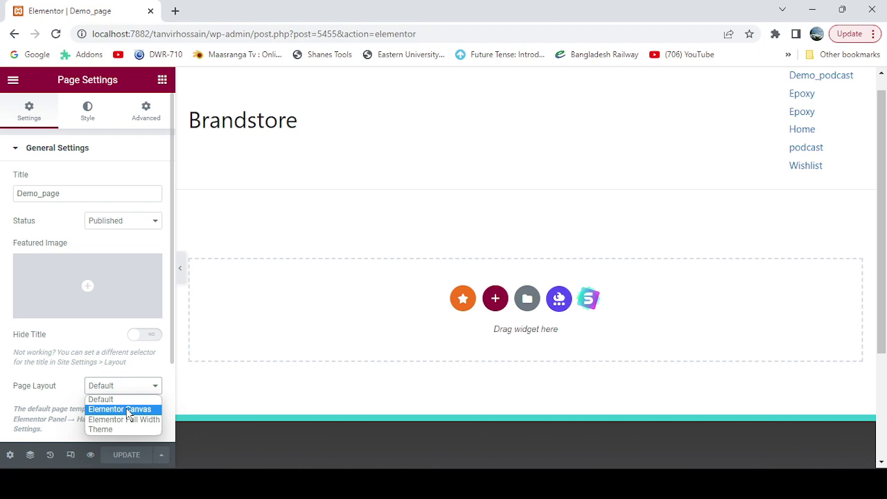
left_click(128, 411)
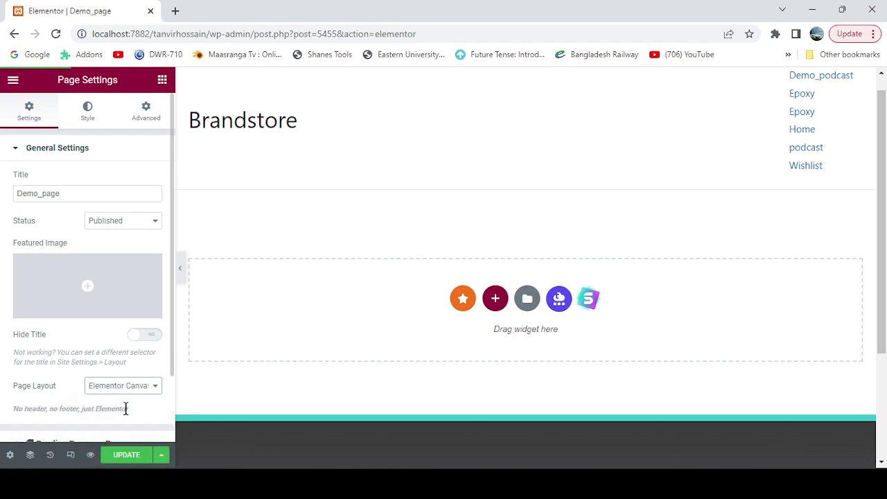
left_click(129, 458)
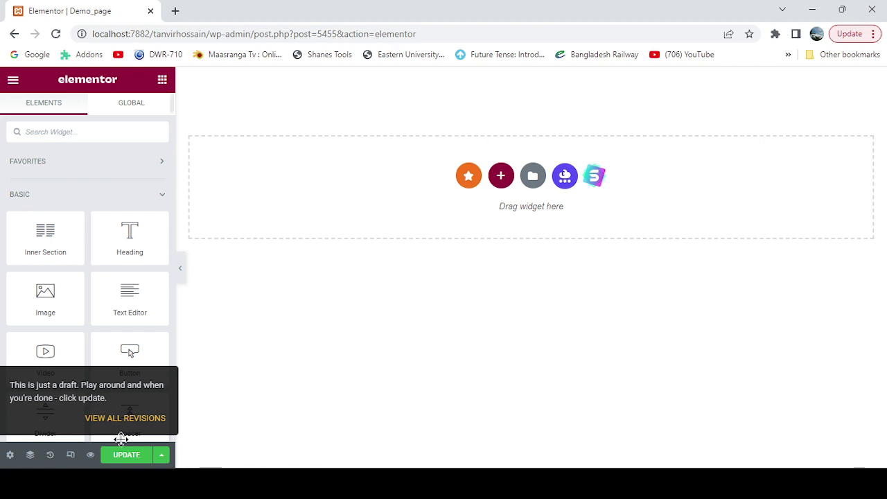
left_click(138, 458)
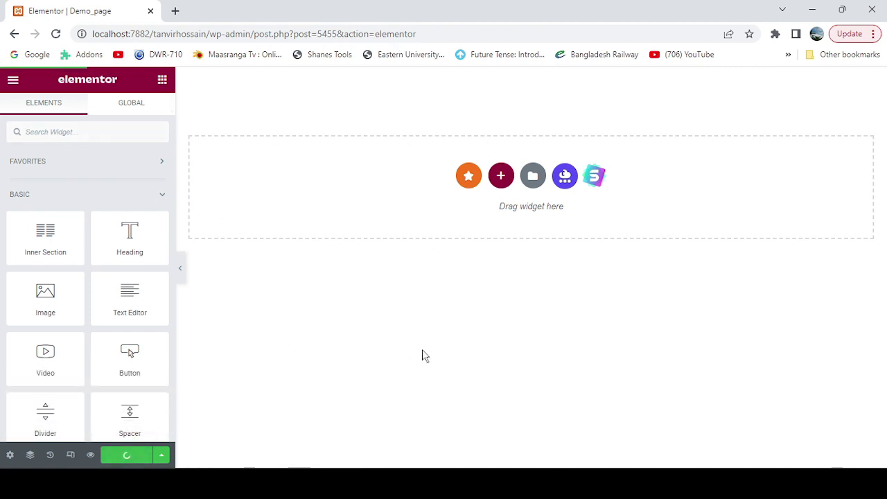
Add an empty one-column section at the top of the page
left_click(503, 181)
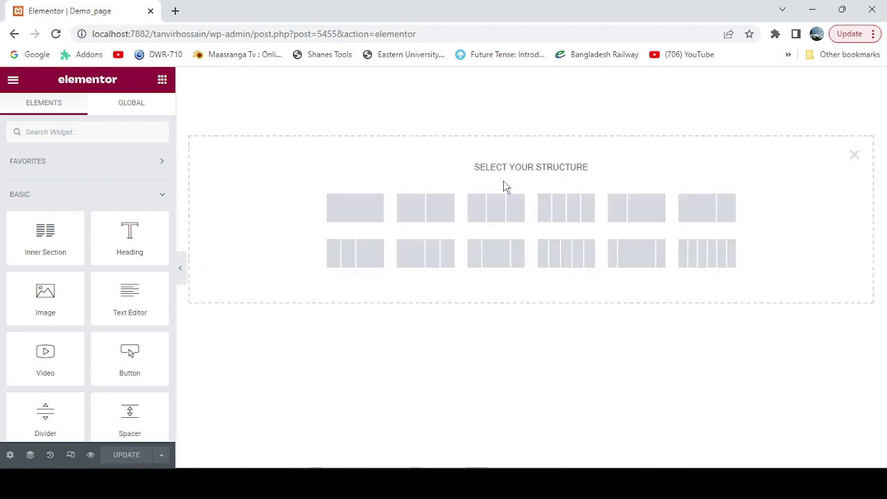
left_click(354, 210)
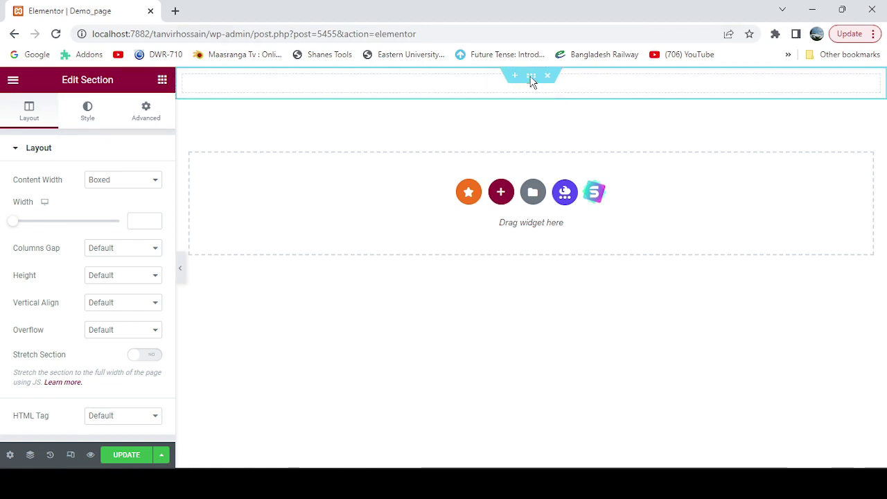
left_click(531, 81)
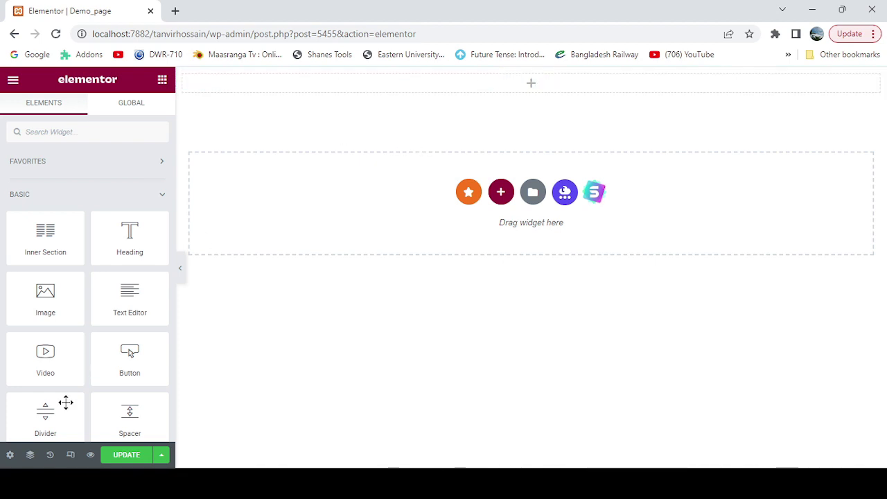
In the Navigator, select the new section and show its Advanced settings
left_click(30, 455)
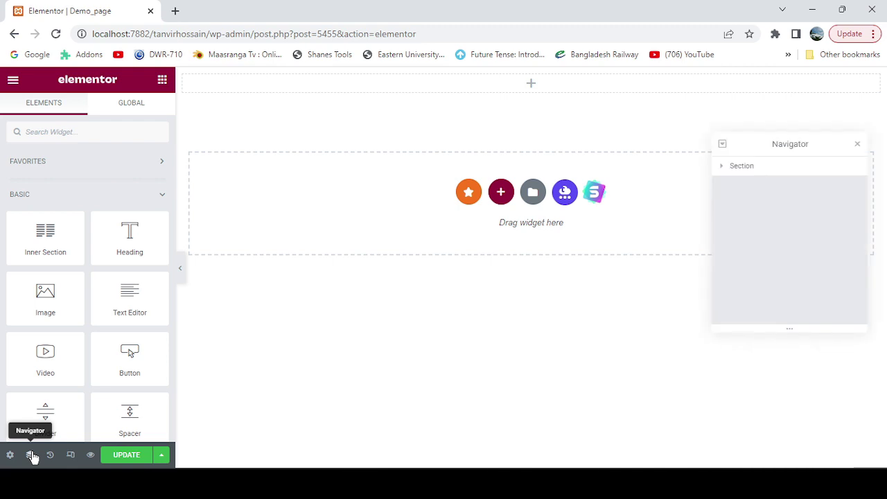
left_click(762, 172)
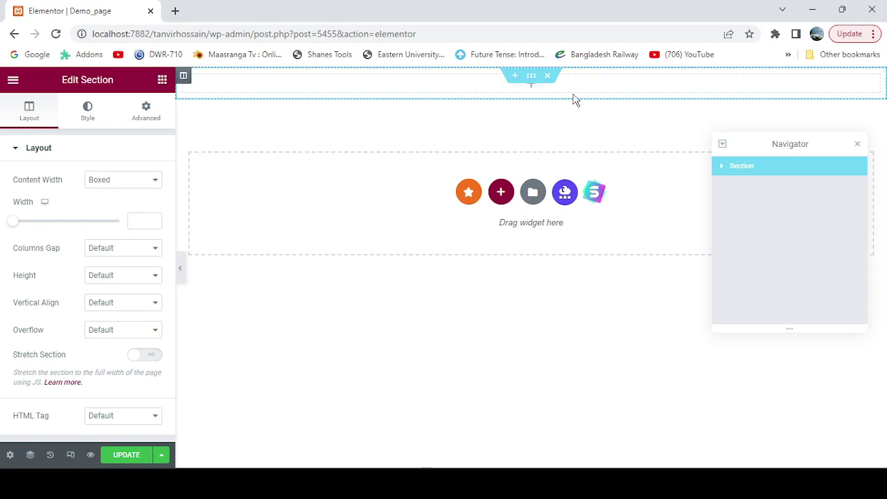
left_click(532, 76)
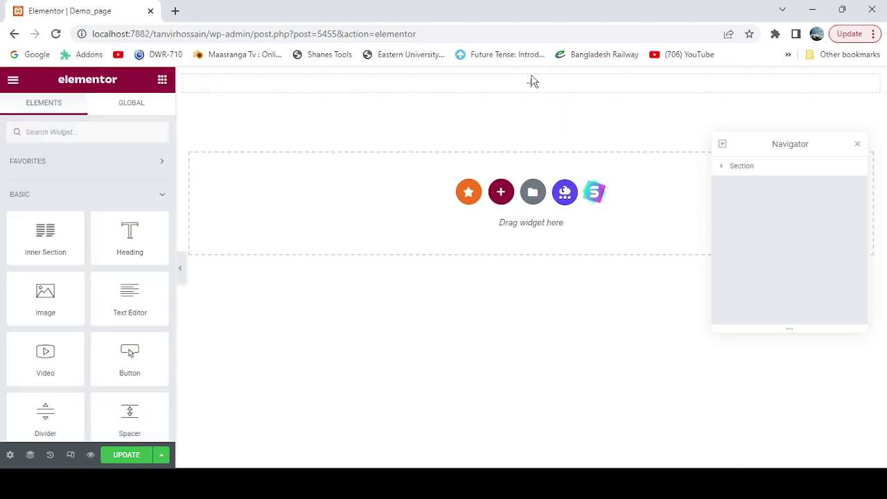
left_click(778, 172)
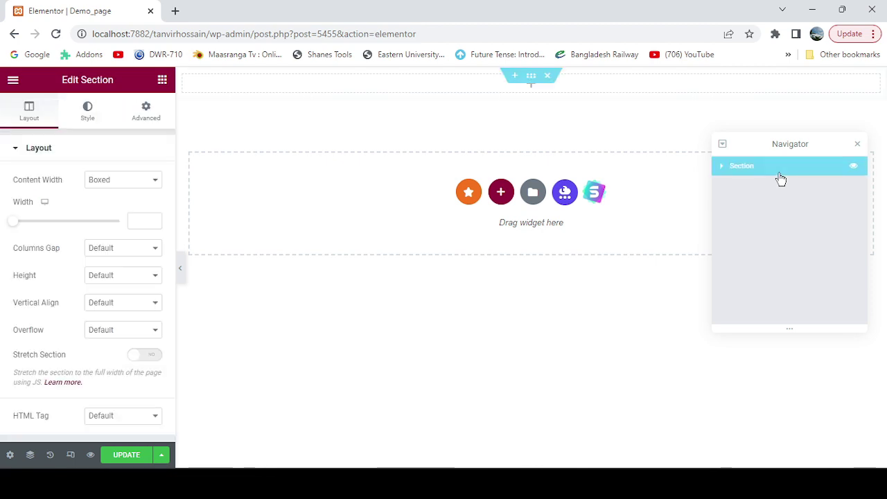
left_click(532, 79)
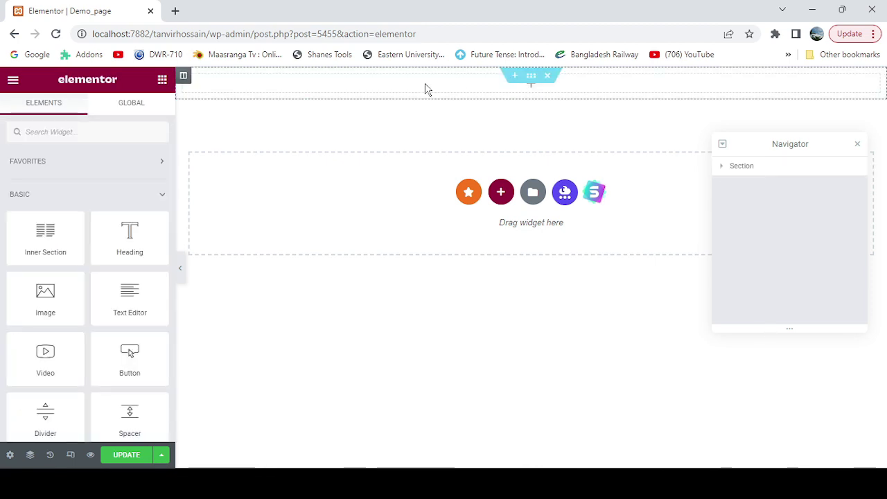
left_click(787, 173)
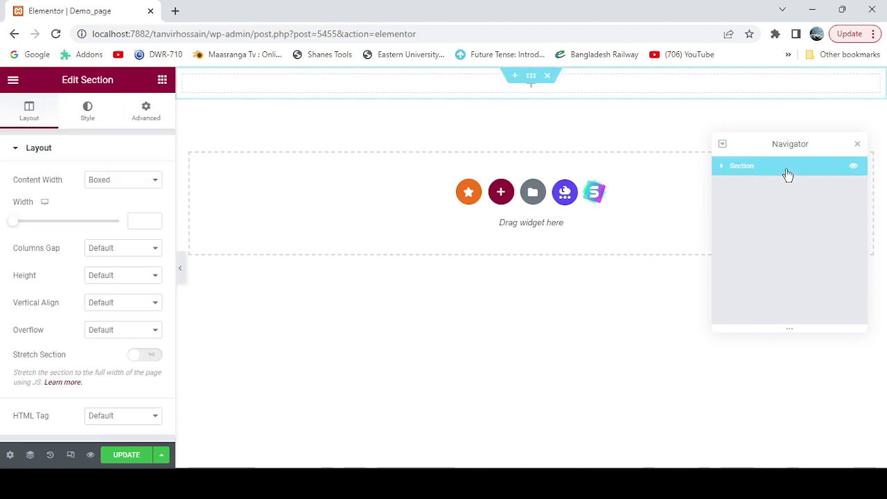
left_click(150, 108)
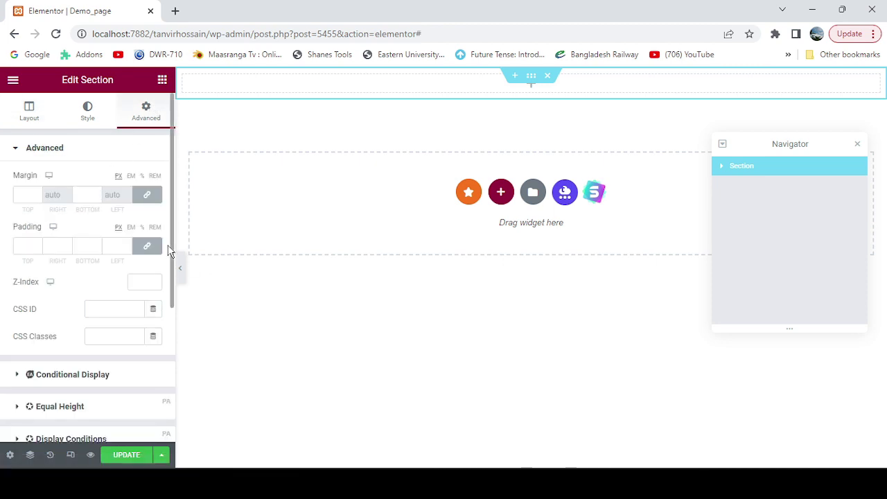
Set the section's Motion Effects sticky option to Top
left_click_drag(170, 245, 168, 326)
scroll(163, 350, "down", 2)
scroll(164, 340, "up", 1)
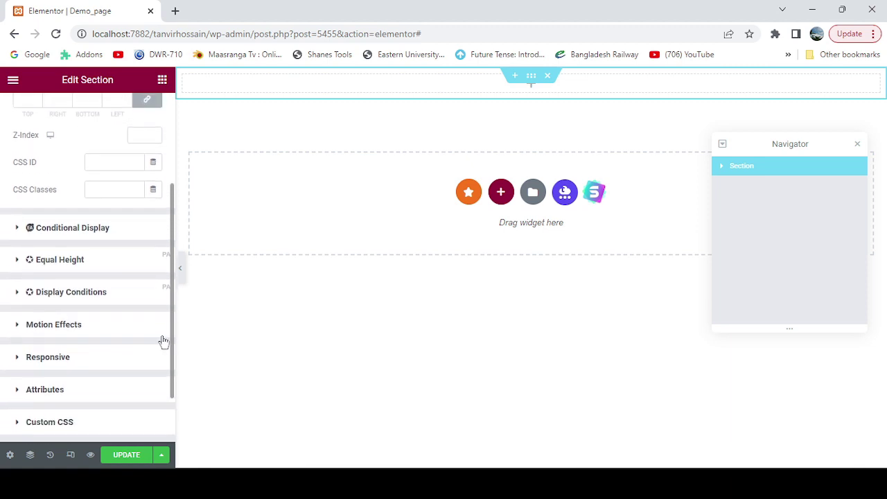
scroll(164, 350, "down", 1)
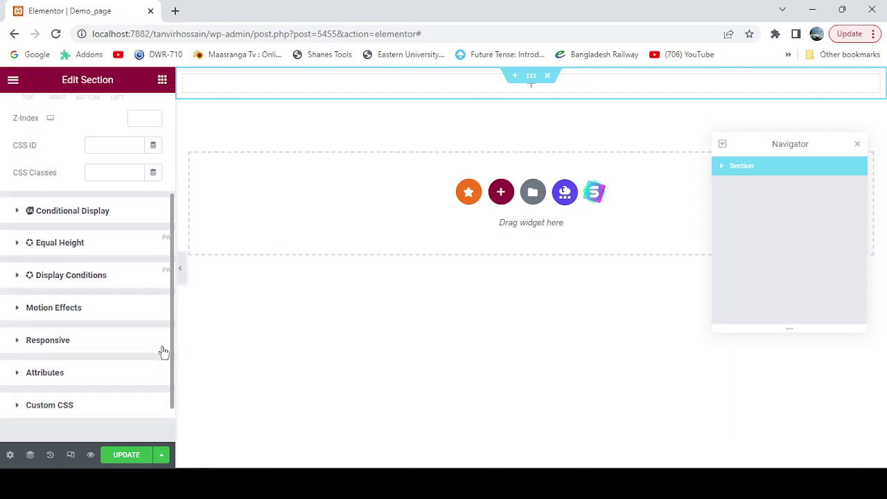
left_click(97, 309)
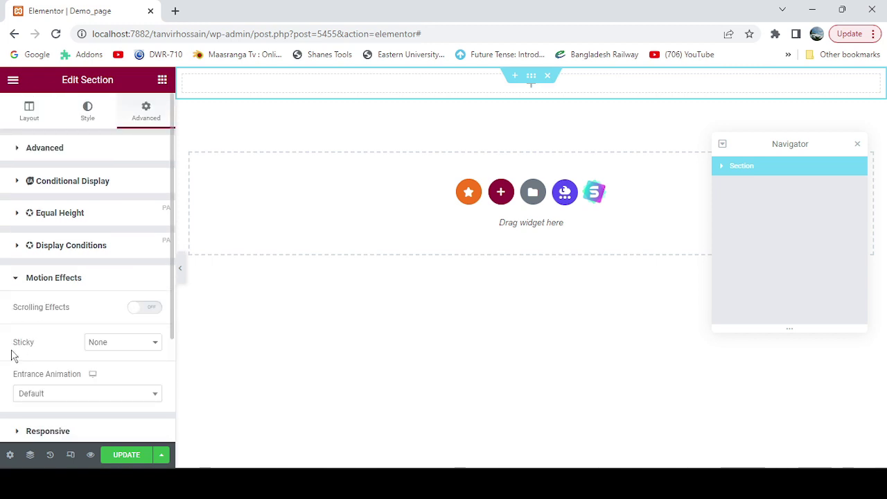
left_click(115, 348)
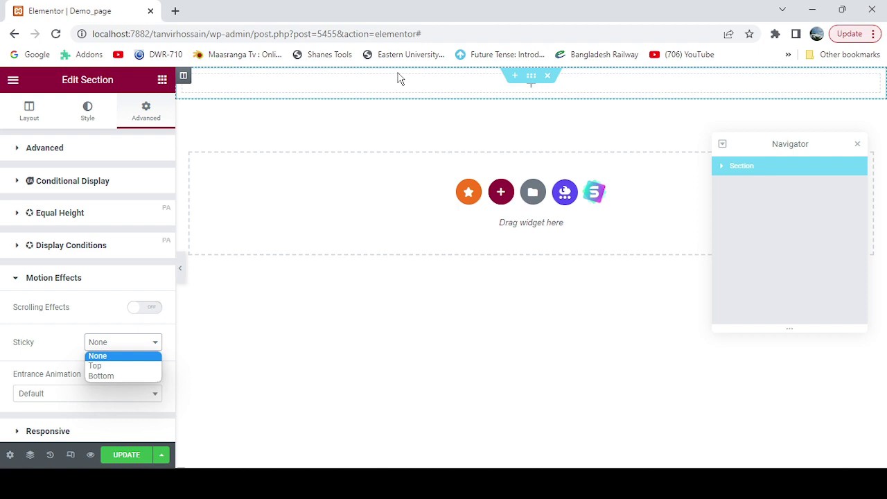
left_click(107, 369)
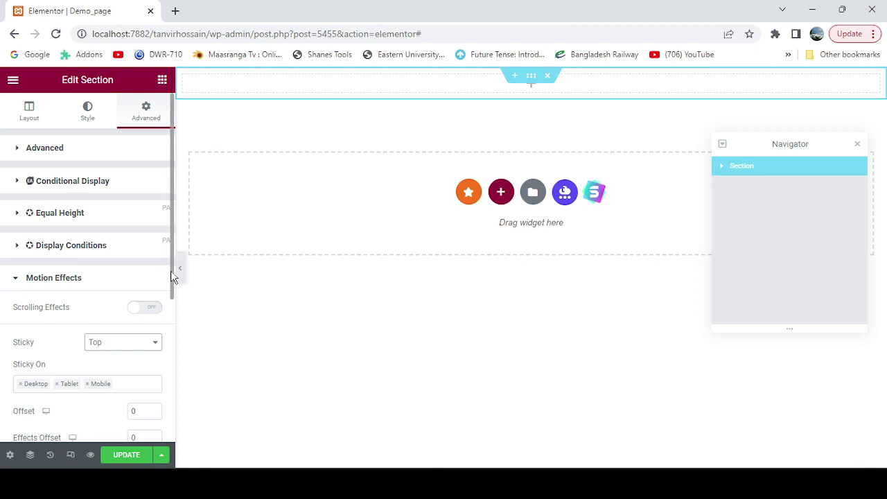
Save the sticky setting with Update and reselect the empty top section
left_click_drag(171, 272, 172, 307)
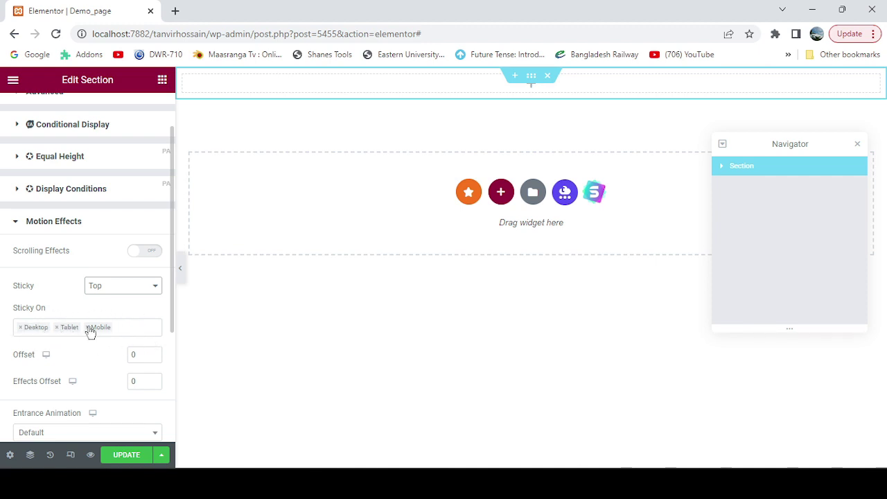
left_click(134, 460)
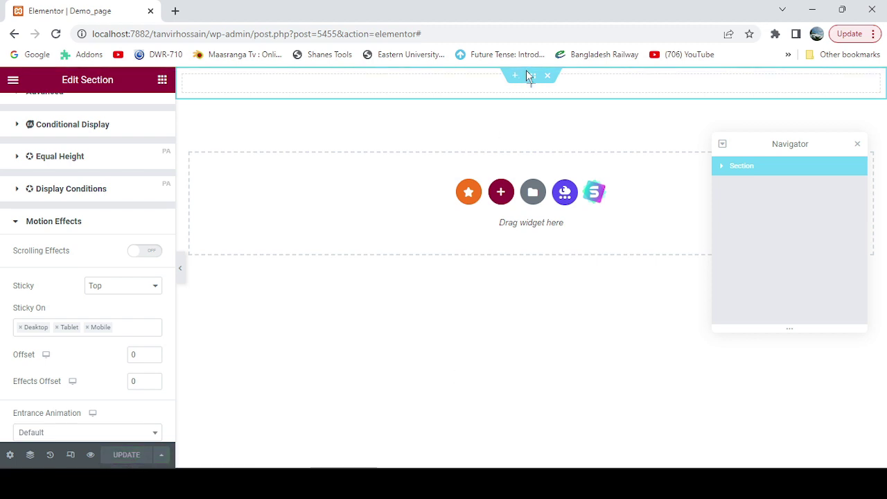
left_click(378, 96)
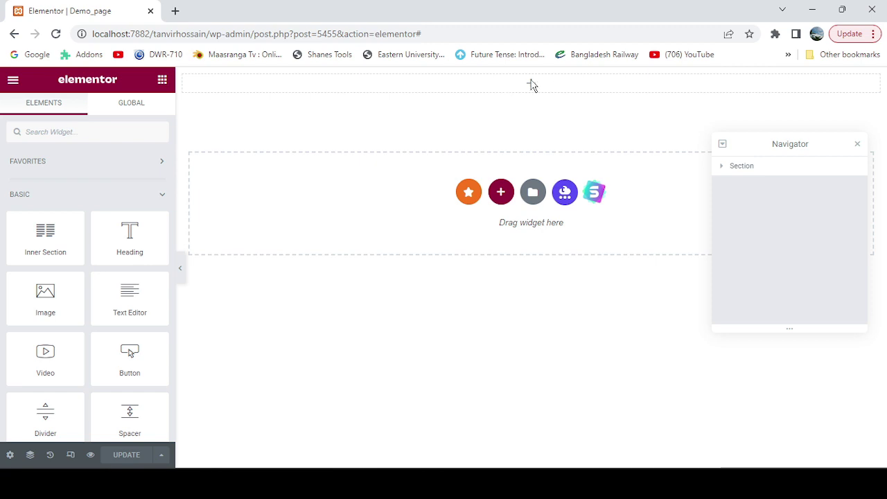
left_click(730, 166)
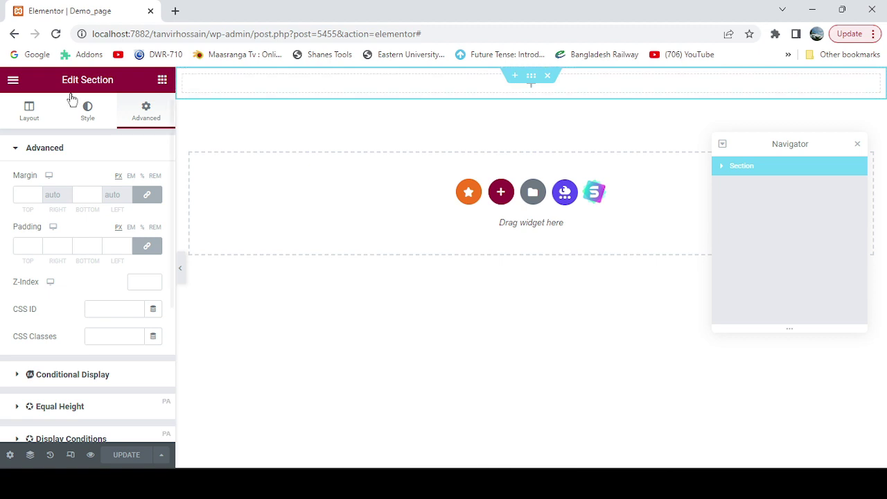
Give the top section a Classic background with a light green colour
left_click(30, 109)
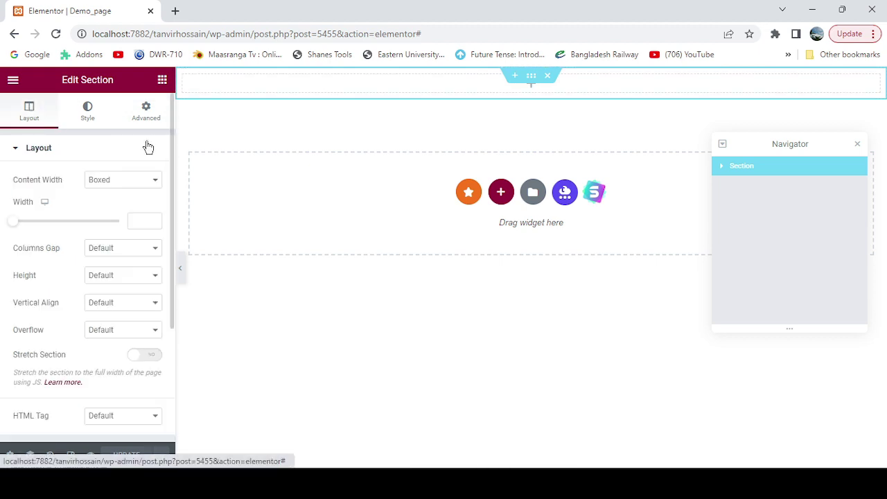
left_click(85, 119)
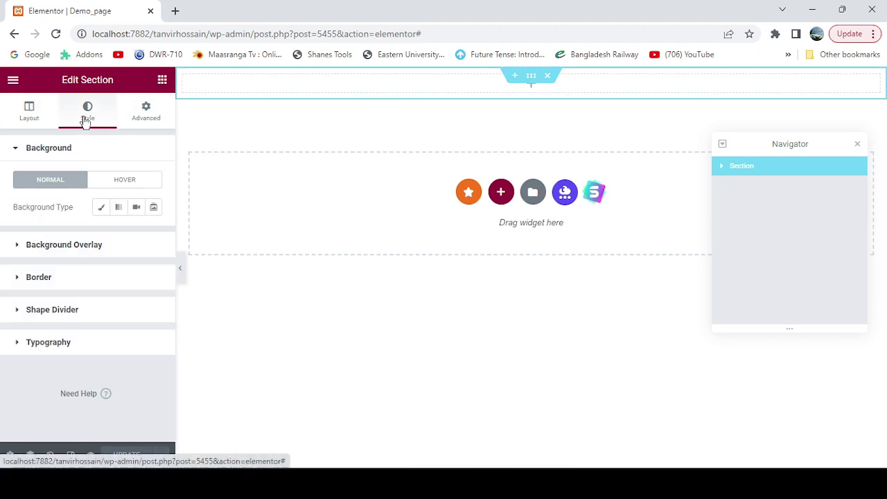
left_click(102, 210)
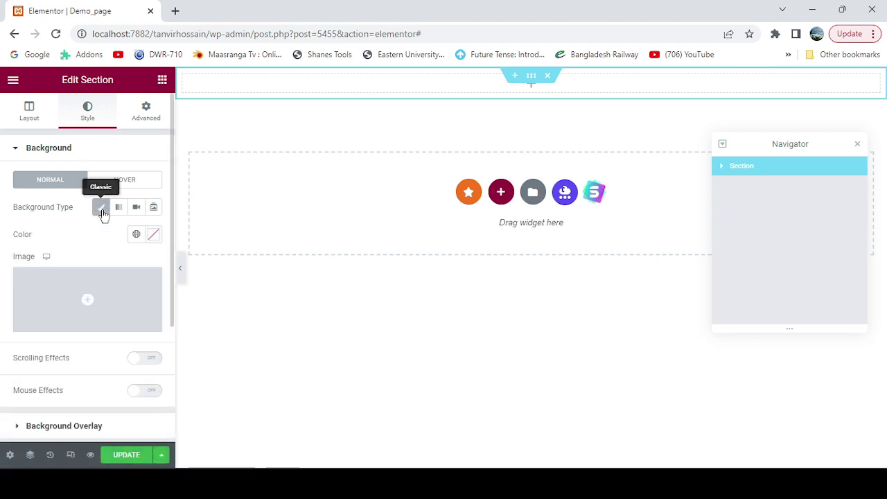
left_click(154, 236)
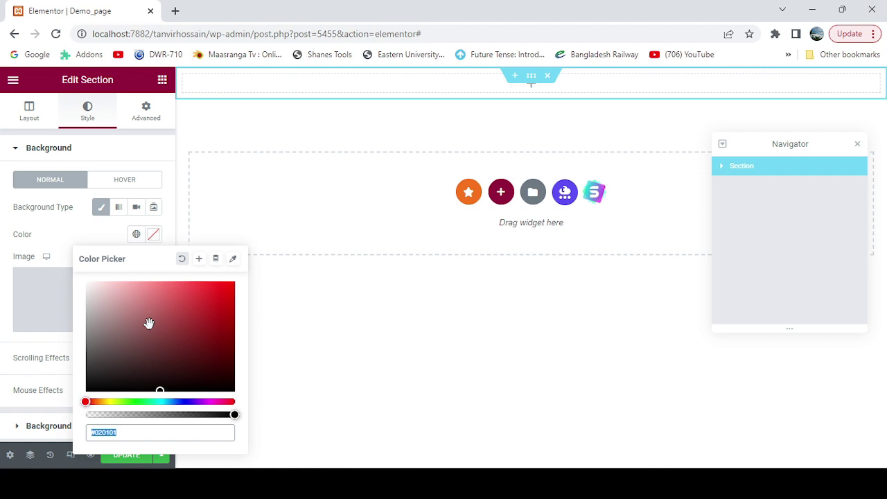
left_click(194, 309)
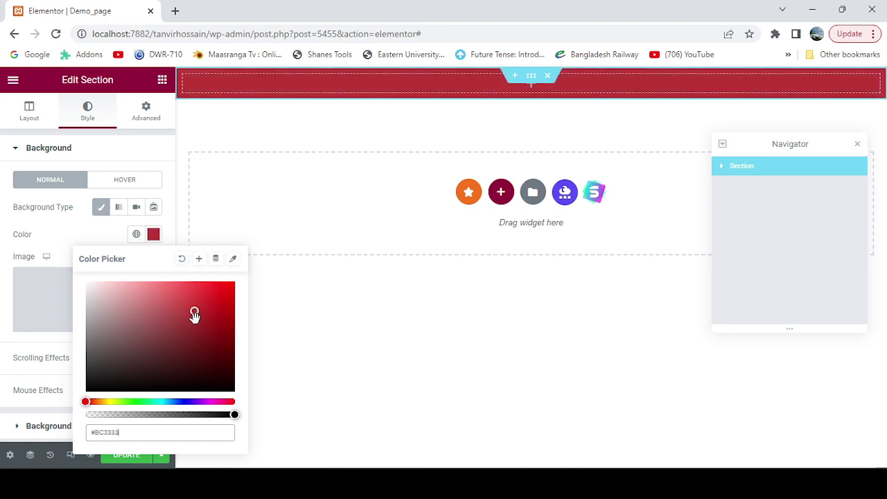
left_click(140, 401)
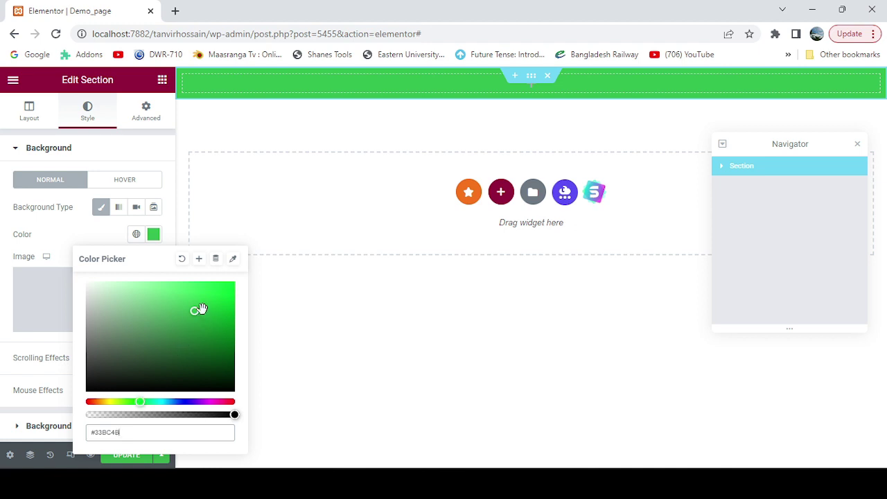
mouse_move(194, 312)
left_mouse_down()
mouse_move(167, 310)
mouse_move(160, 299)
left_mouse_up()
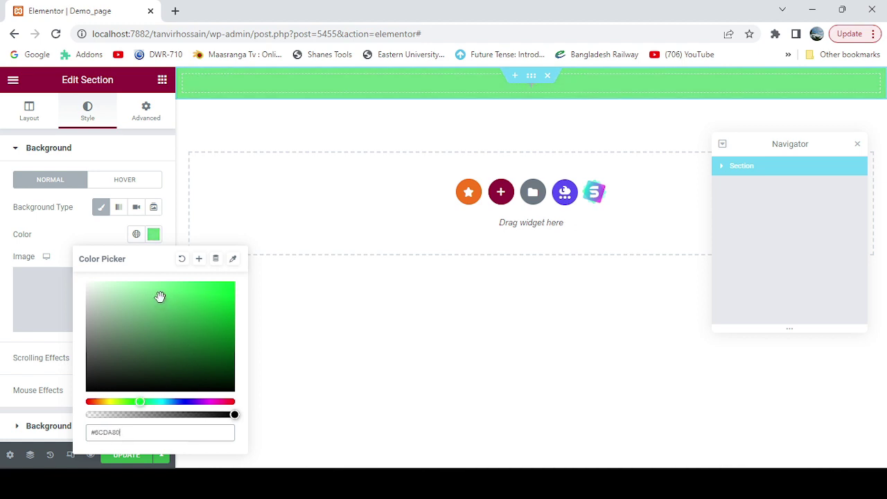
left_click(69, 240)
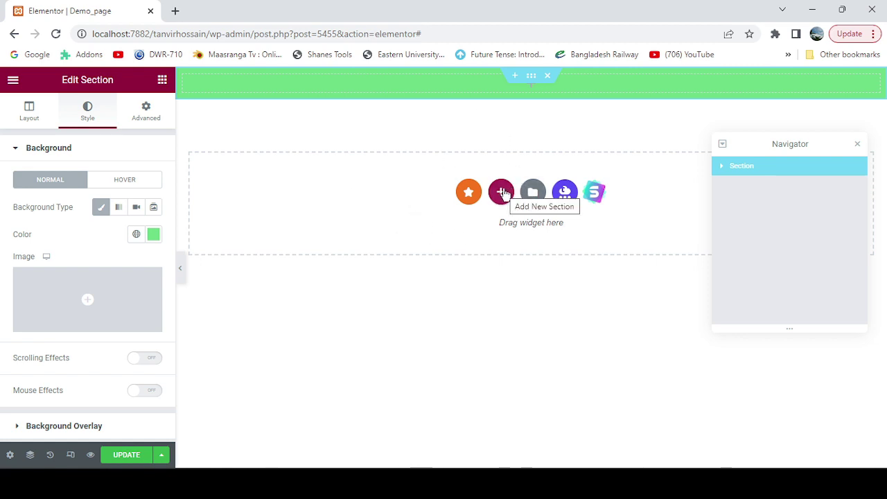
Search widgets for 'image' and drop an Image widget below the green header
left_click(163, 81)
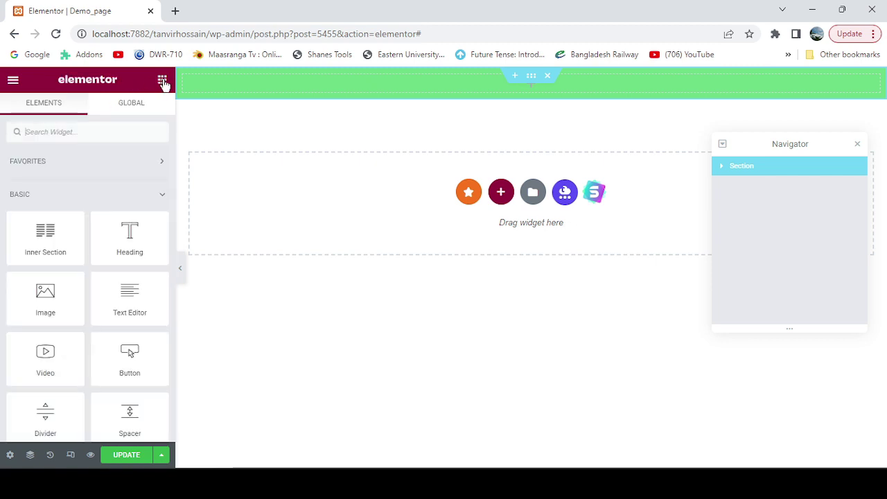
left_click(72, 132)
type("image")
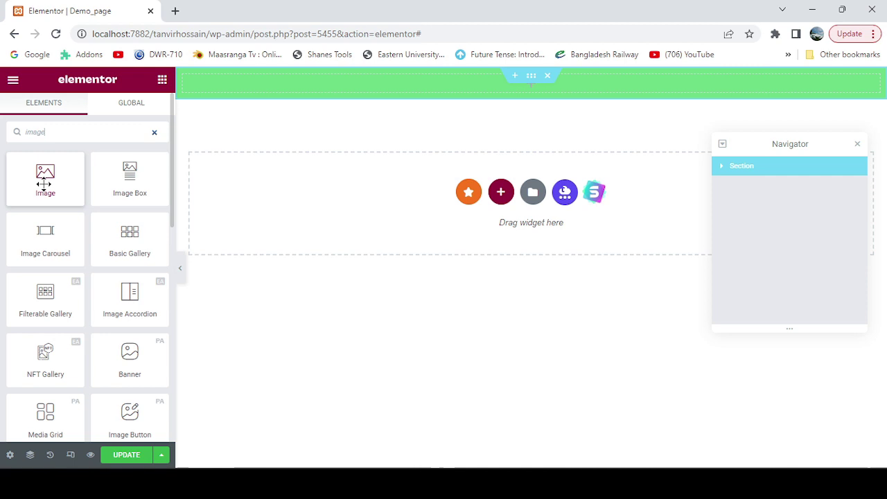
left_click_drag(43, 182, 374, 205)
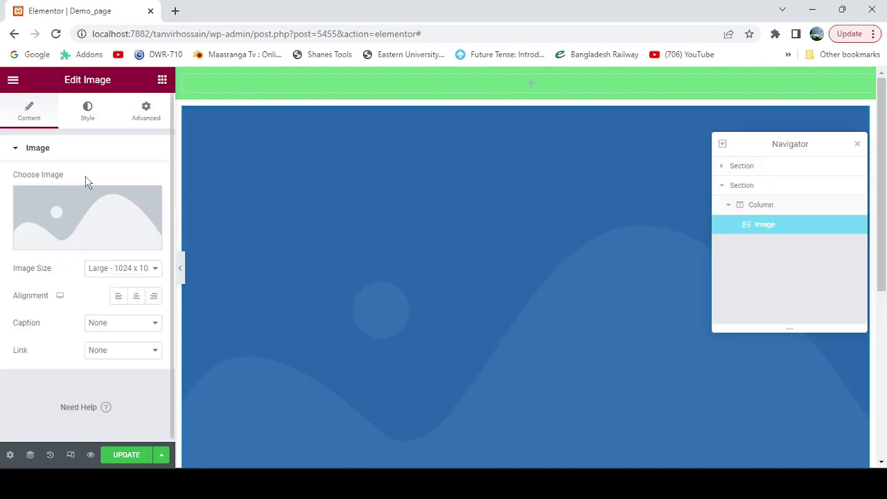
Duplicate the image section so a second copy follows it
right_click(526, 103)
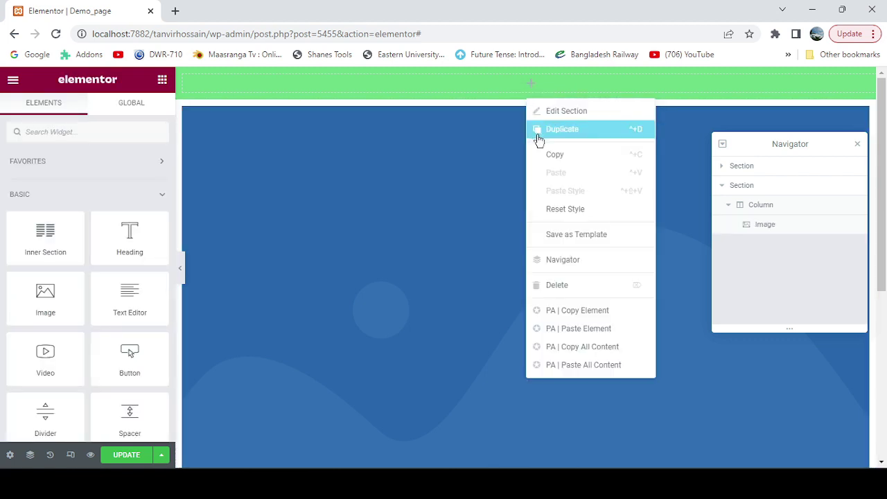
left_click(538, 132)
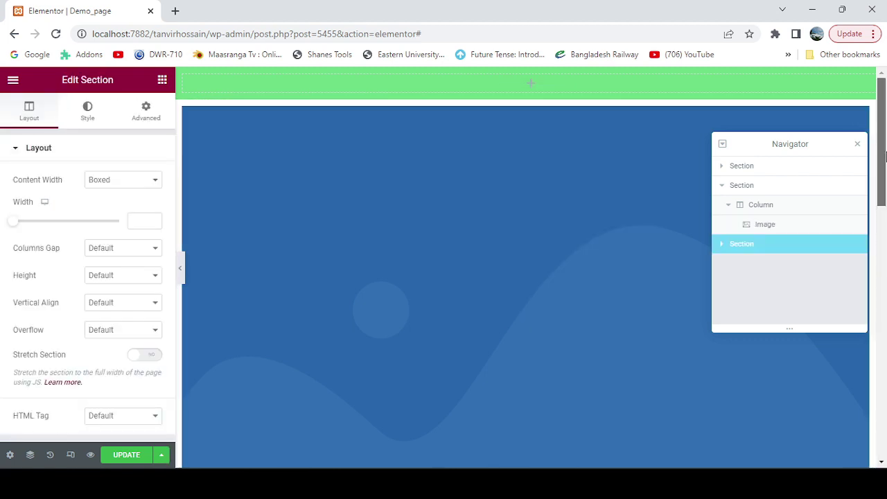
left_click_drag(885, 157, 885, 117)
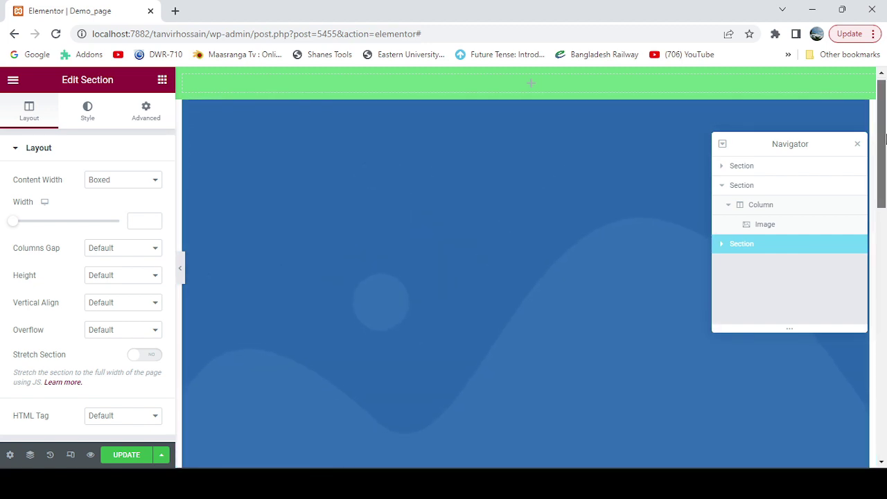
Set the first image to the dark studio microphone photo from the Media Library
left_click(518, 238)
mouse_move(134, 217)
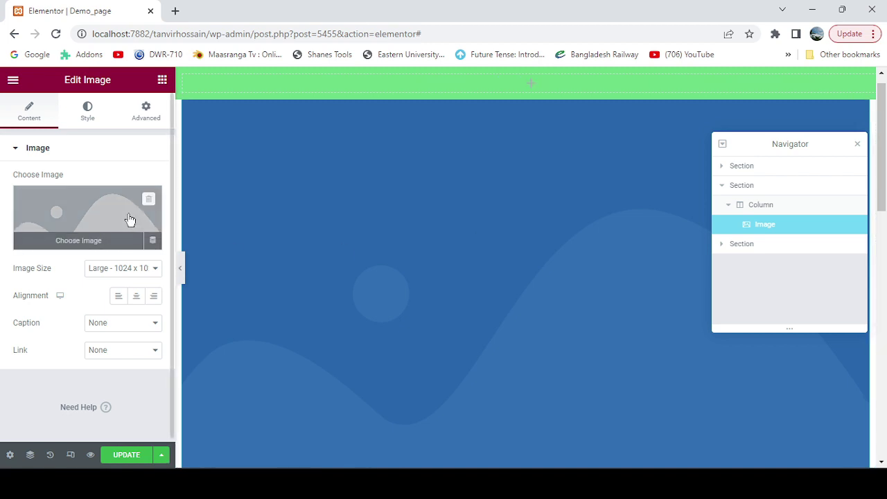
left_click(90, 217)
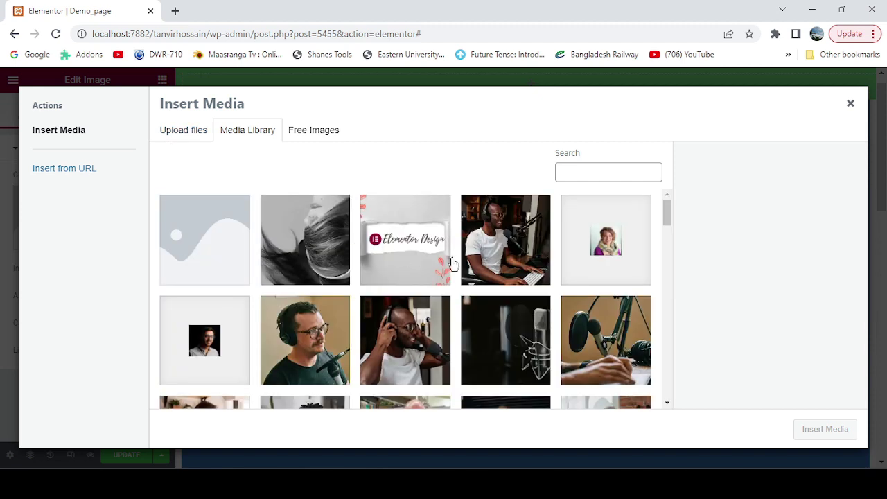
left_click(610, 336)
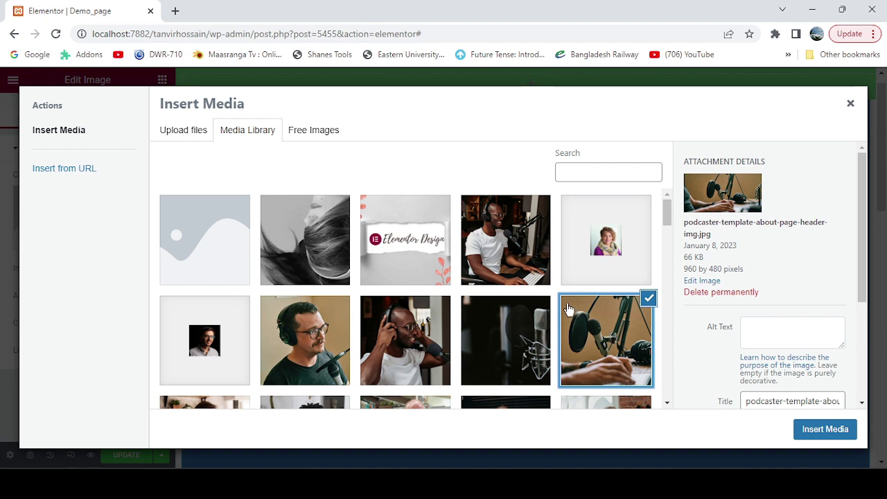
left_click(508, 340)
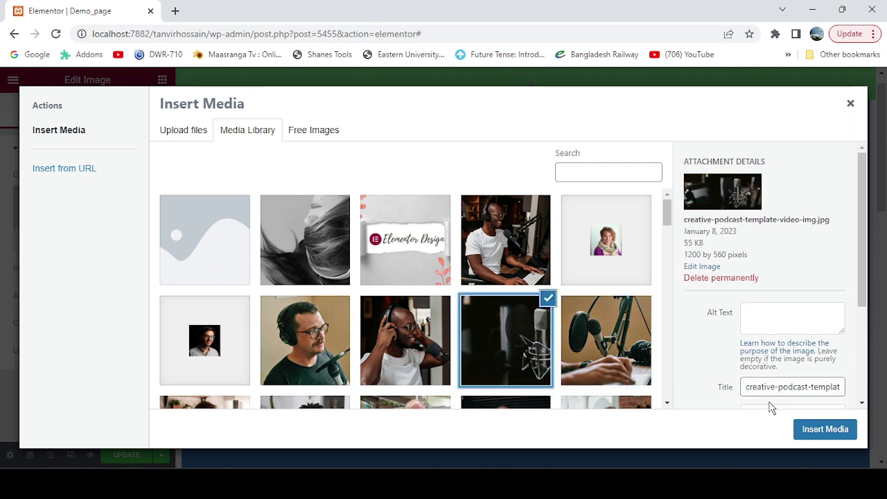
left_click(824, 429)
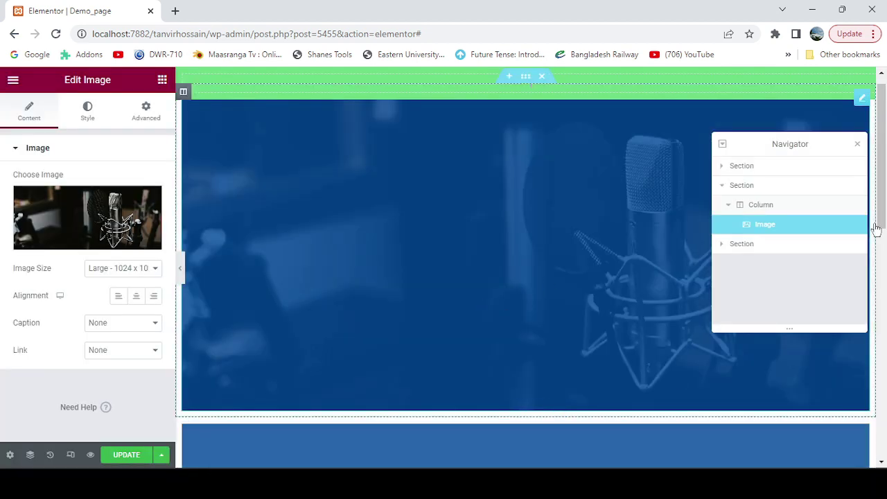
left_click_drag(882, 201, 885, 309)
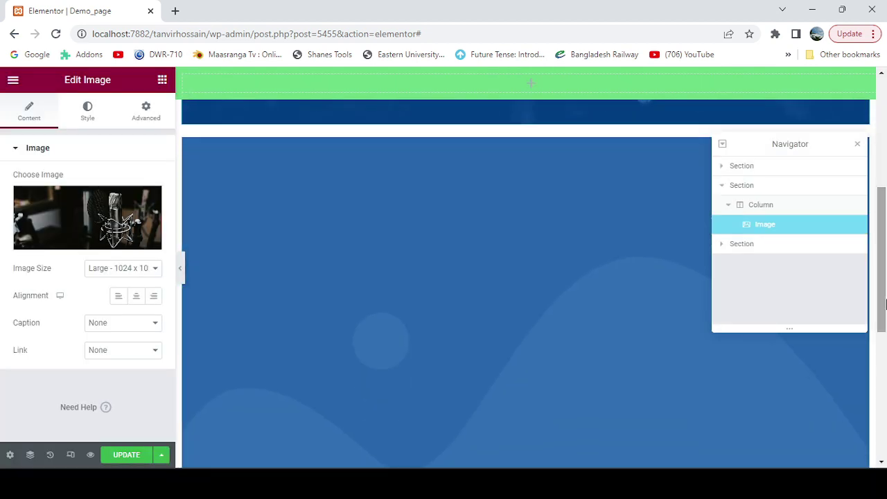
Set the second image to the hands-at-microphone photo, podcaster-template-about-page-header-img.jpg
left_click(516, 310)
left_click(75, 225)
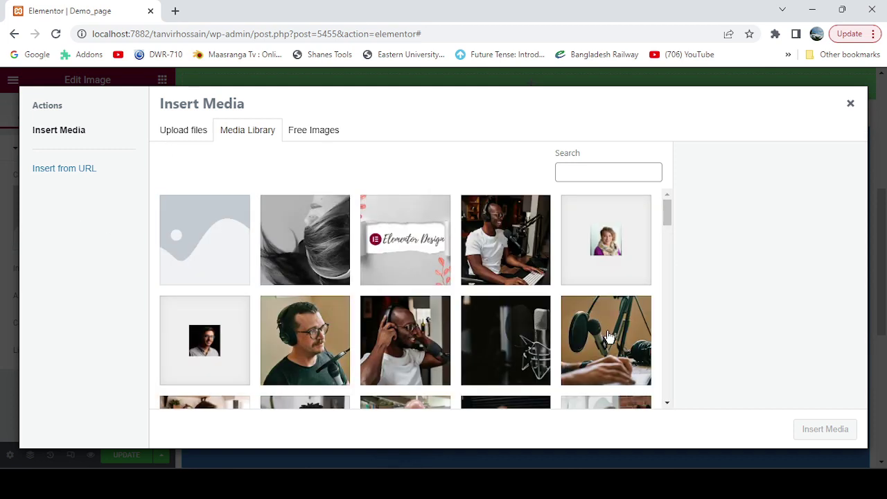
left_click(607, 340)
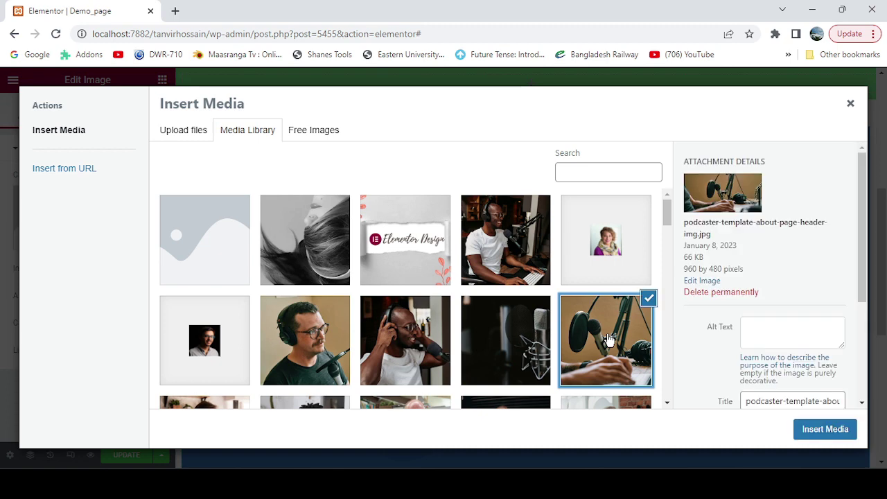
left_click(826, 430)
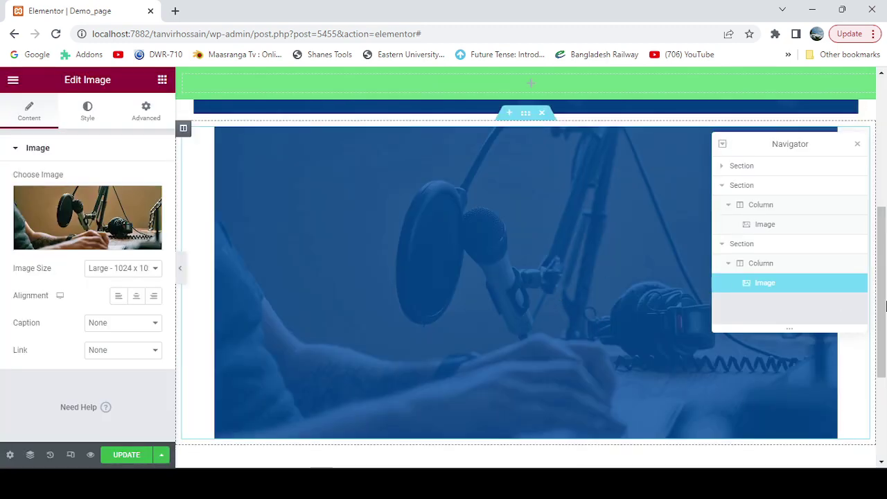
mouse_move(883, 291)
left_mouse_down()
mouse_move(886, 161)
mouse_move(885, 277)
left_mouse_up()
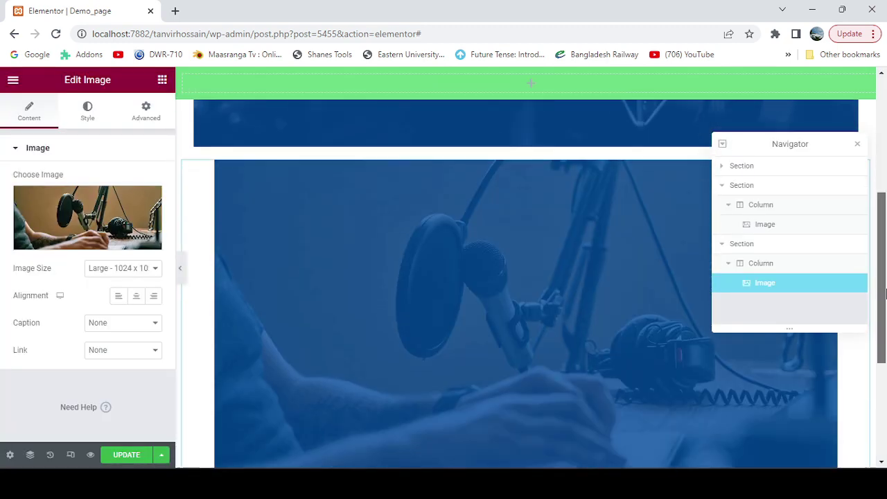
Save the page with Update, review the preview in a new tab, then return to the editor
left_click(129, 454)
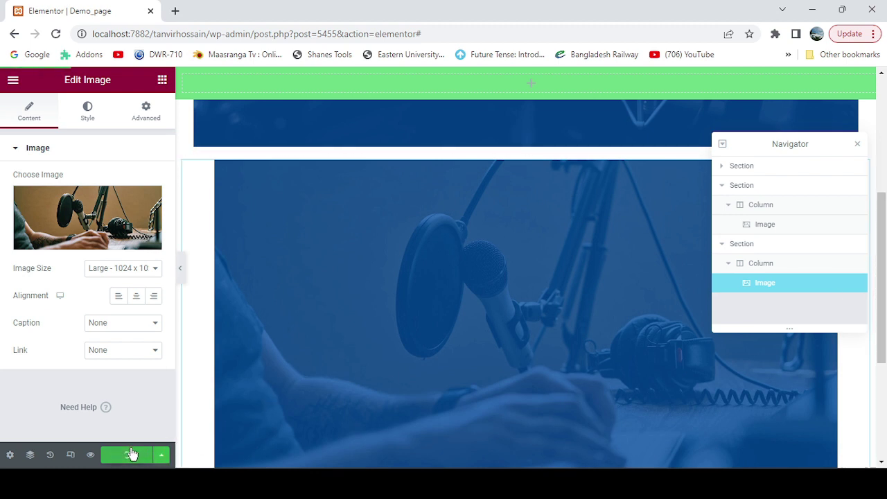
left_click(857, 145)
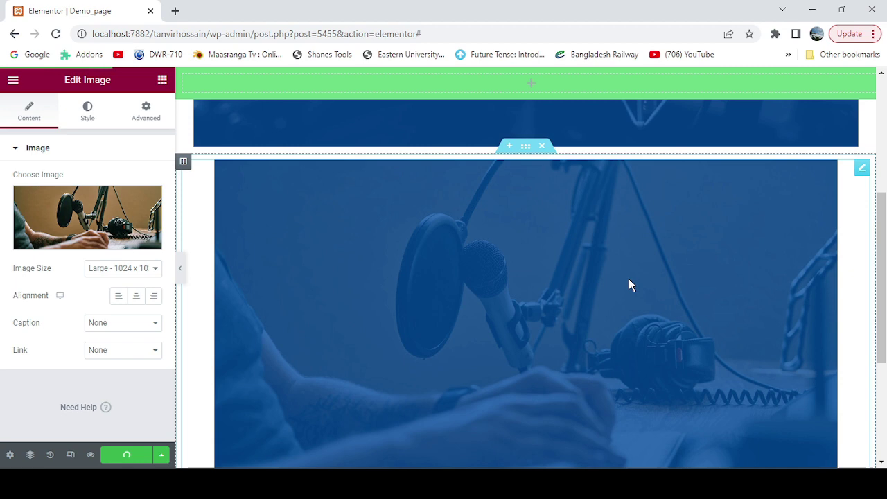
scroll(703, 296, "down", 5)
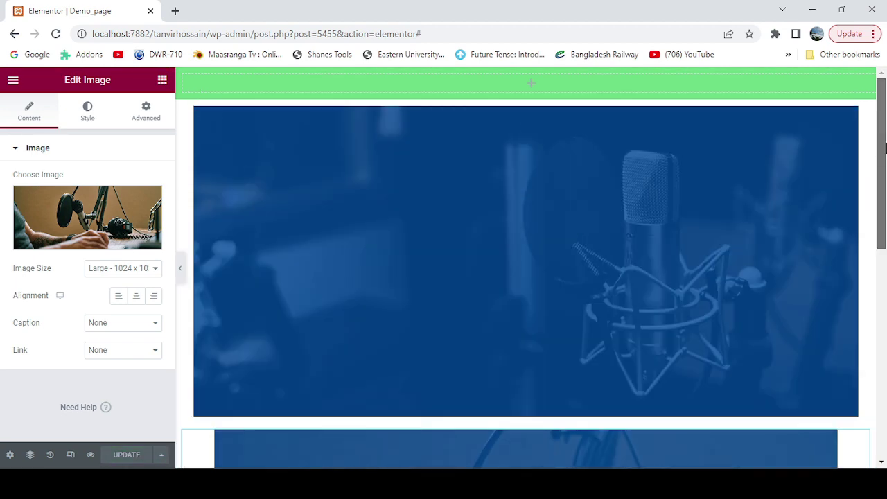
scroll(326, 243, "up", 5)
scroll(325, 243, "down", 3)
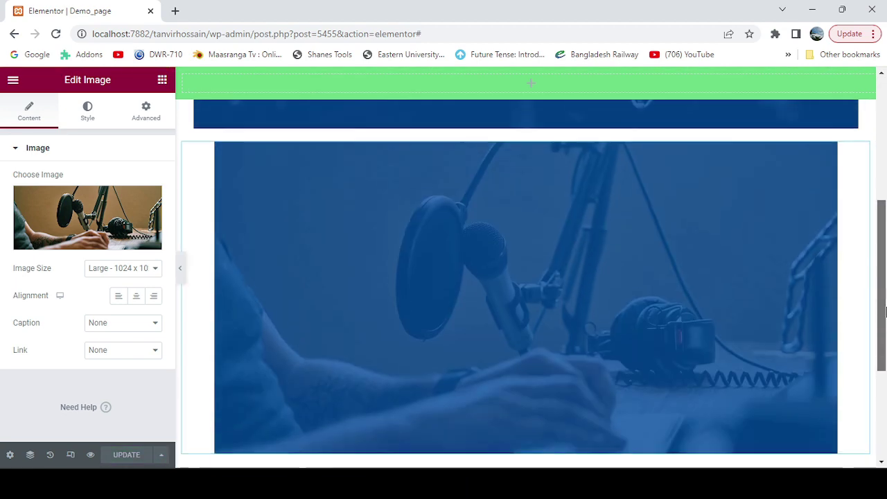
scroll(326, 243, "up", 3)
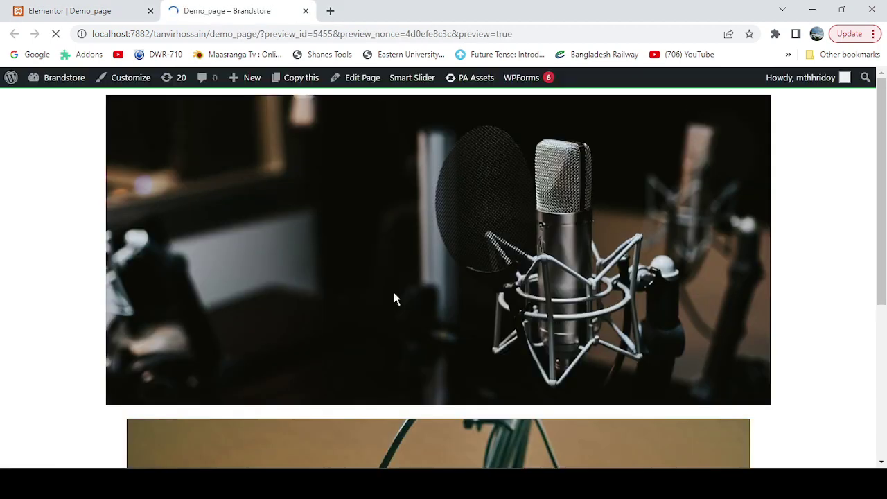
left_click_drag(886, 206, 886, 180)
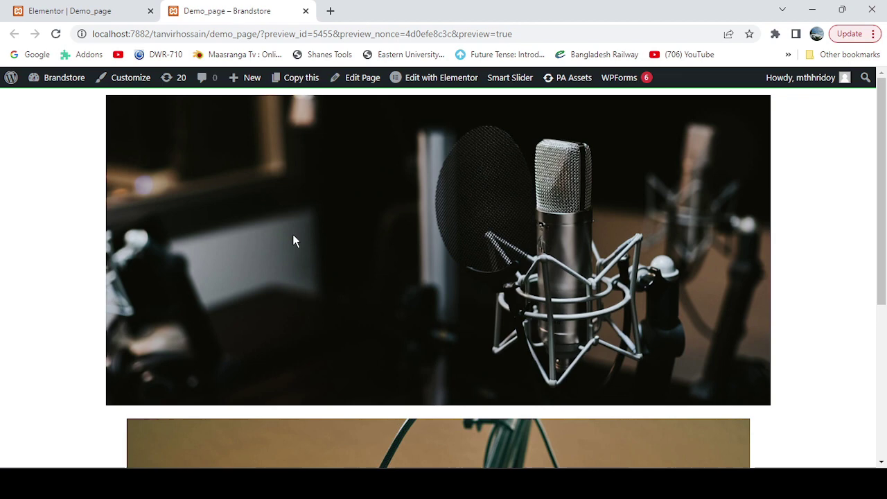
left_click(109, 11)
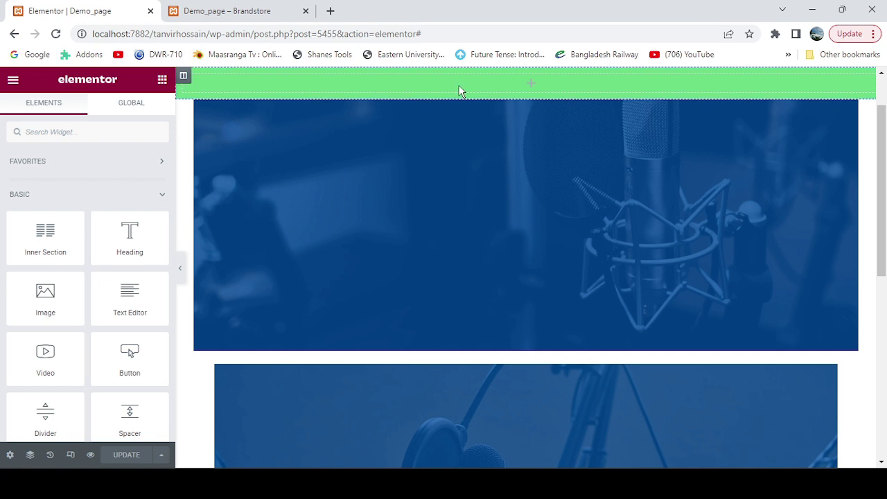
Search for 'menu' and place a Nav Menu widget in the green header section
left_click(84, 134)
type("menu")
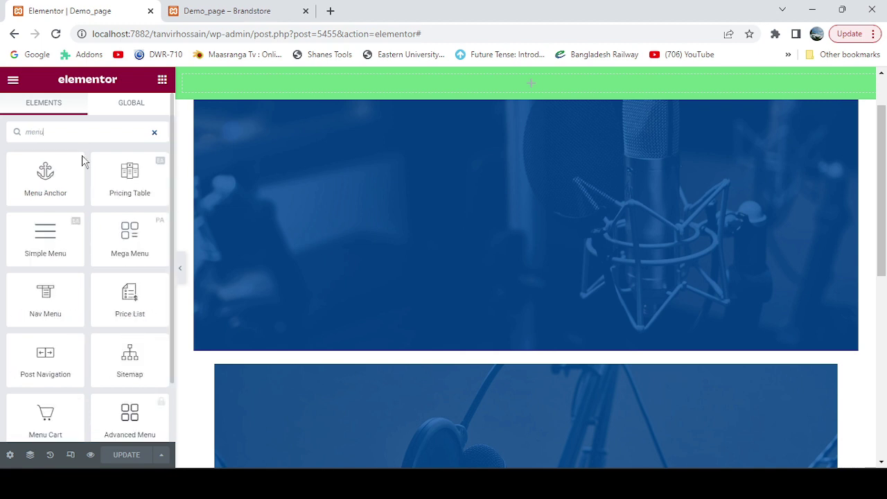
left_click_drag(47, 292, 374, 84)
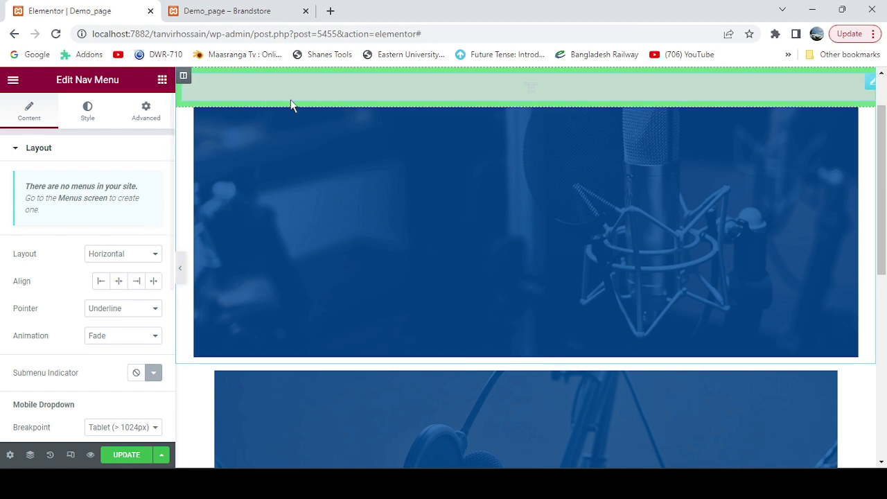
Preview the page with the panel hidden, then restore the panel and the Elements grid
left_click(181, 269)
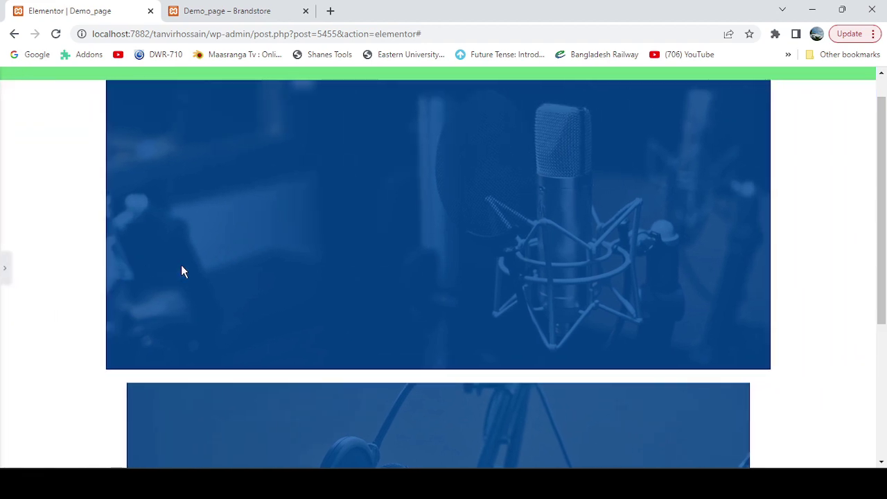
left_click_drag(885, 143, 885, 97)
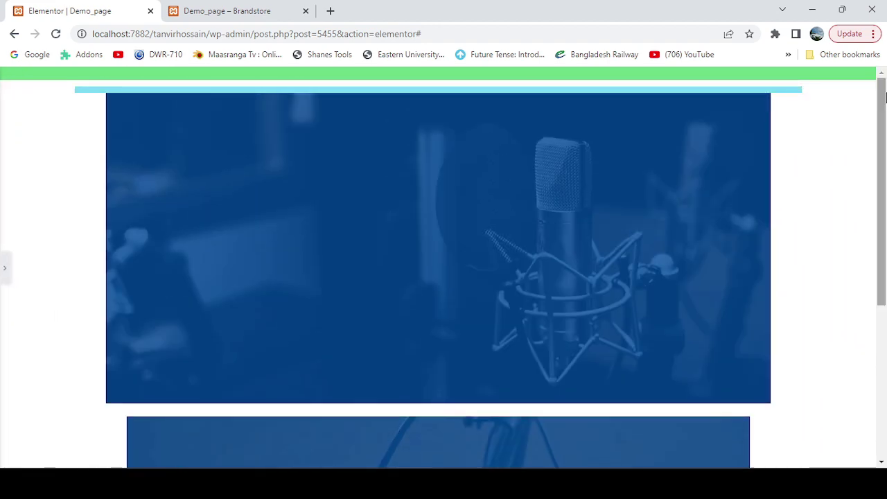
left_click(4, 268)
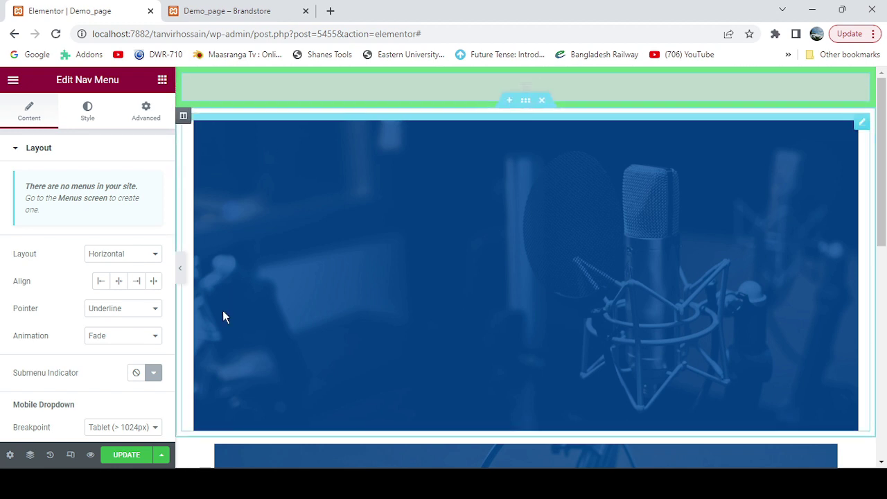
left_click(162, 80)
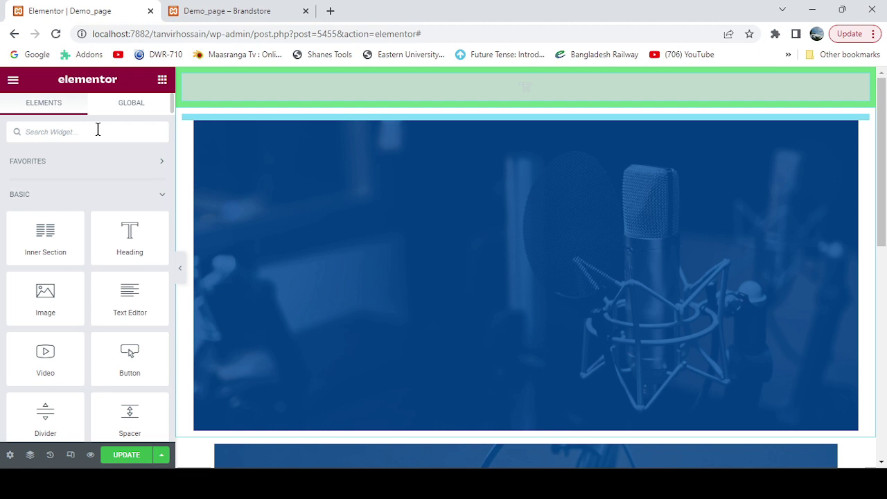
Drop a Heading widget into the green header and delete the empty Nav Menu widget
left_click_drag(133, 237, 301, 93)
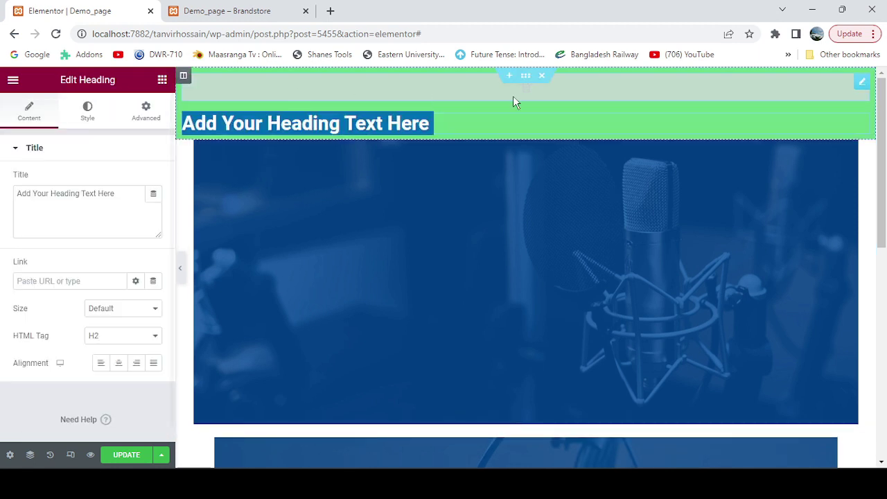
right_click(862, 85)
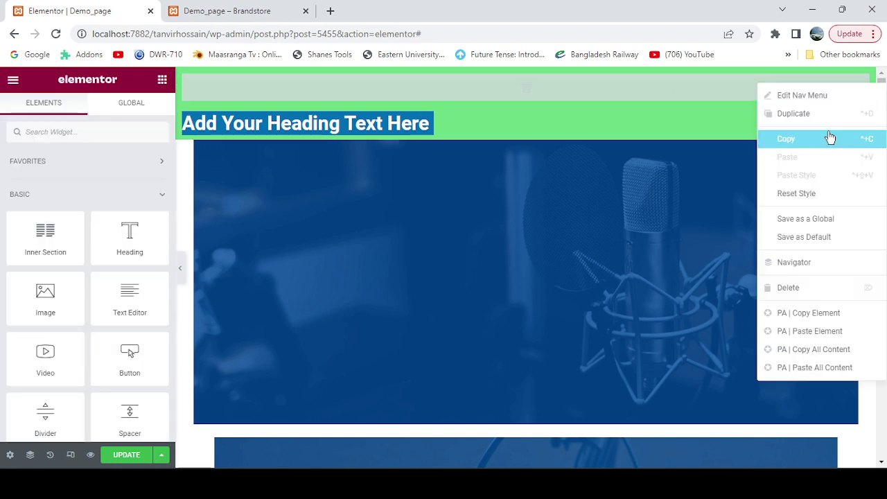
left_click(802, 287)
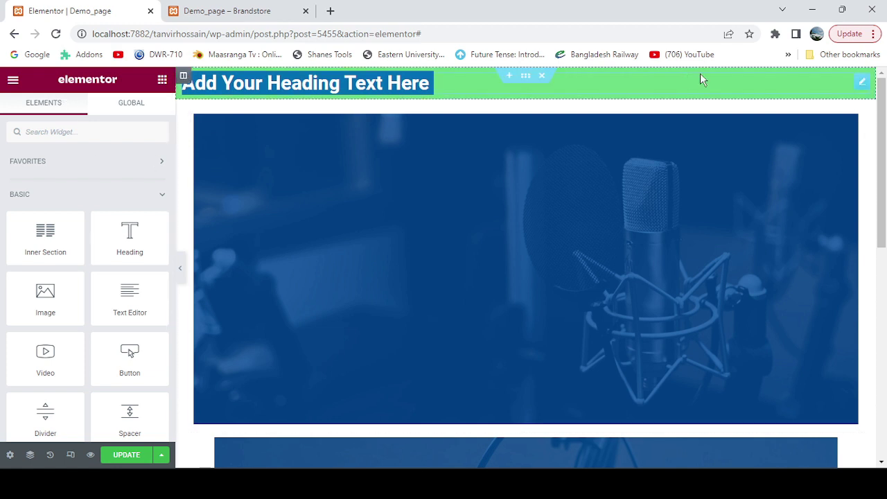
Center-align the 'Add Your Heading Text Here' heading and update the page
left_click(862, 82)
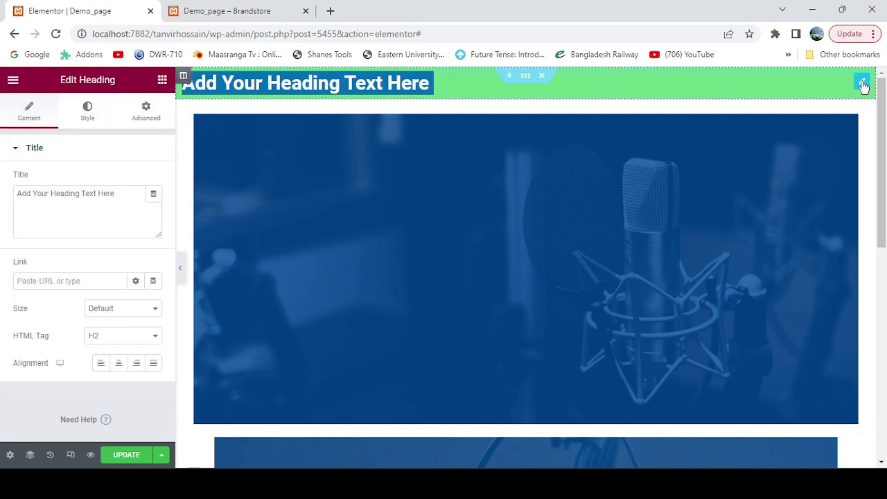
left_click(84, 116)
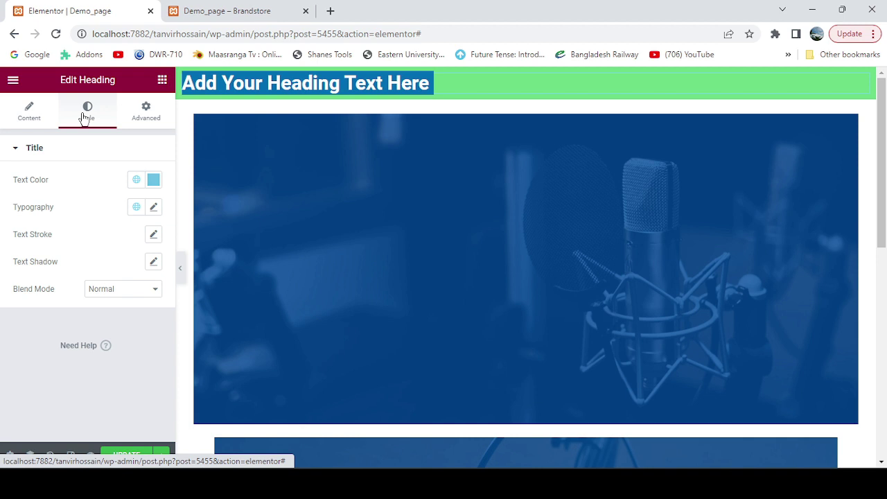
left_click(22, 112)
left_click(119, 362)
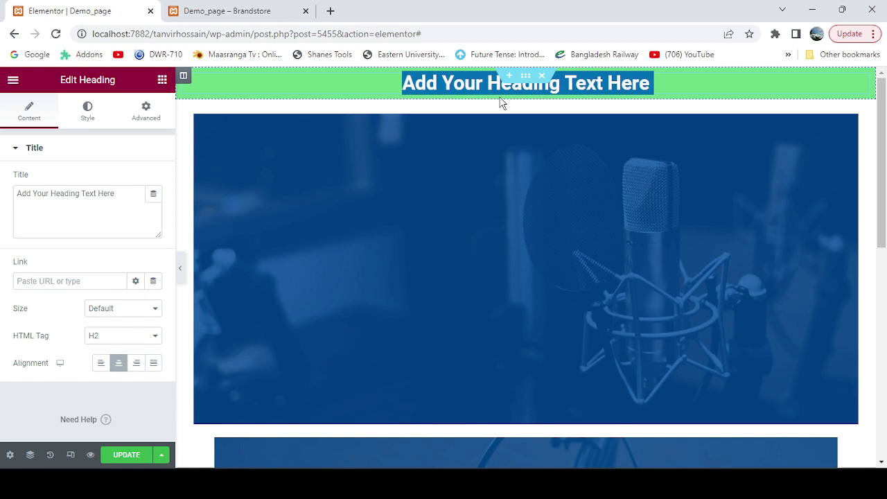
left_click(133, 455)
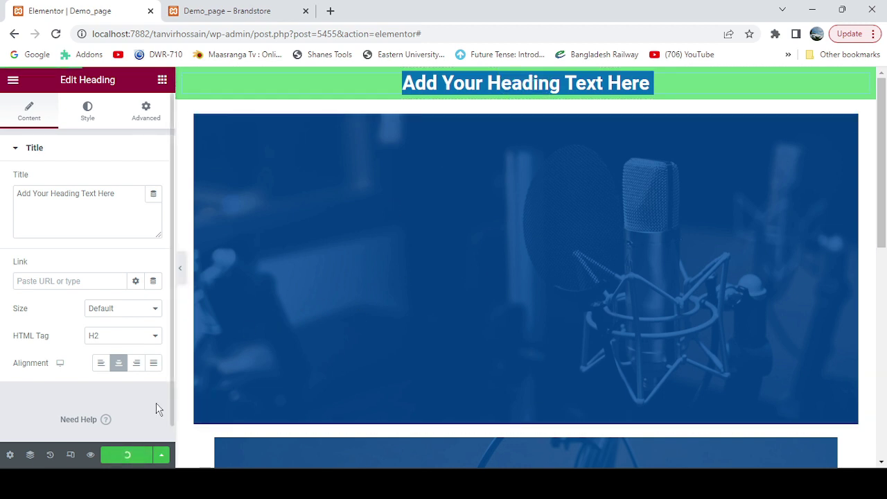
Preview the page with the editing panel hidden, then bring the panel back
left_click(181, 271)
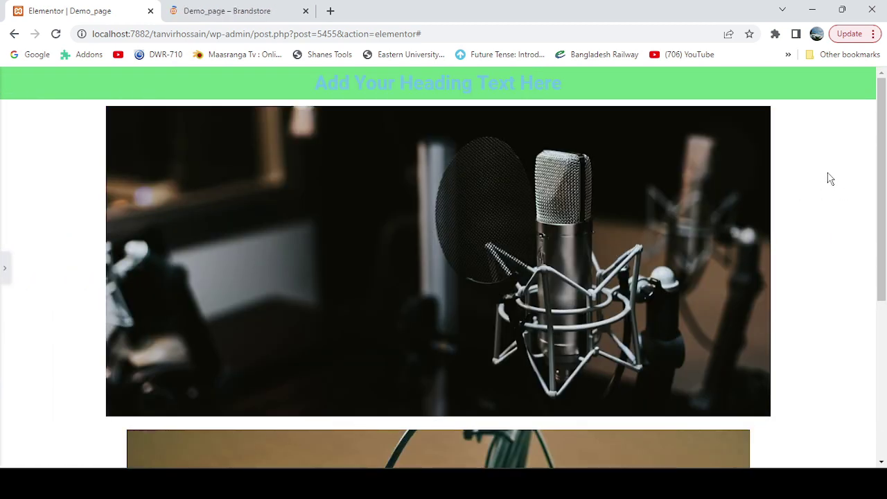
left_click_drag(883, 146, 883, 86)
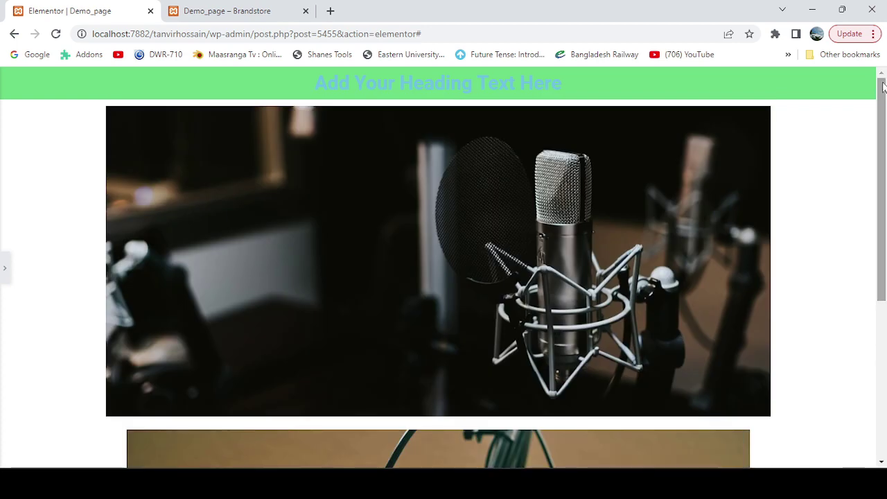
left_click(3, 275)
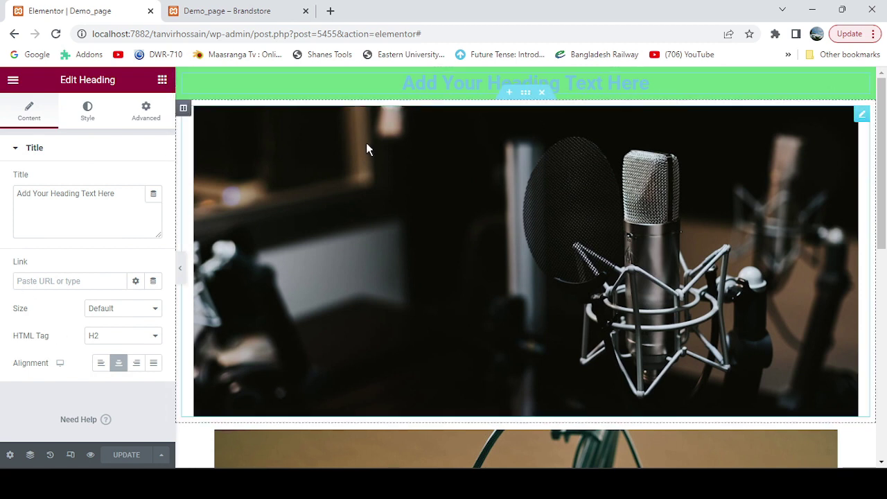
Set the heading text colour to #acacac and update the page
left_click(88, 118)
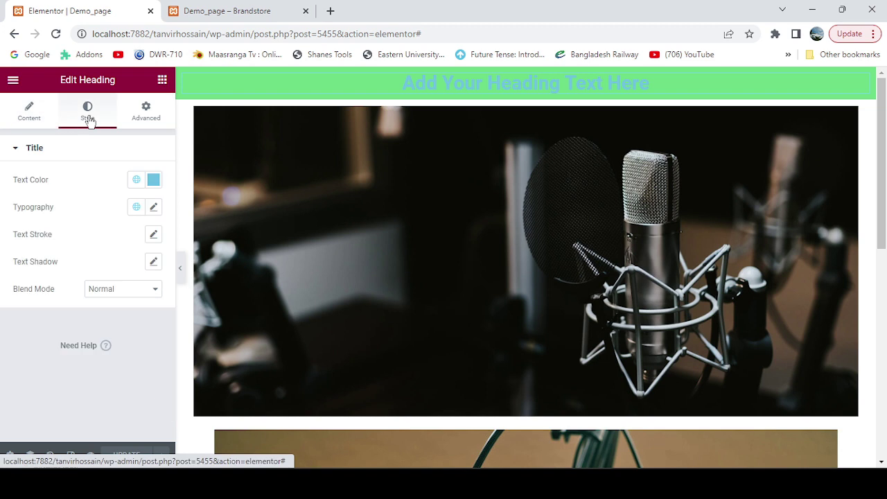
left_click(153, 180)
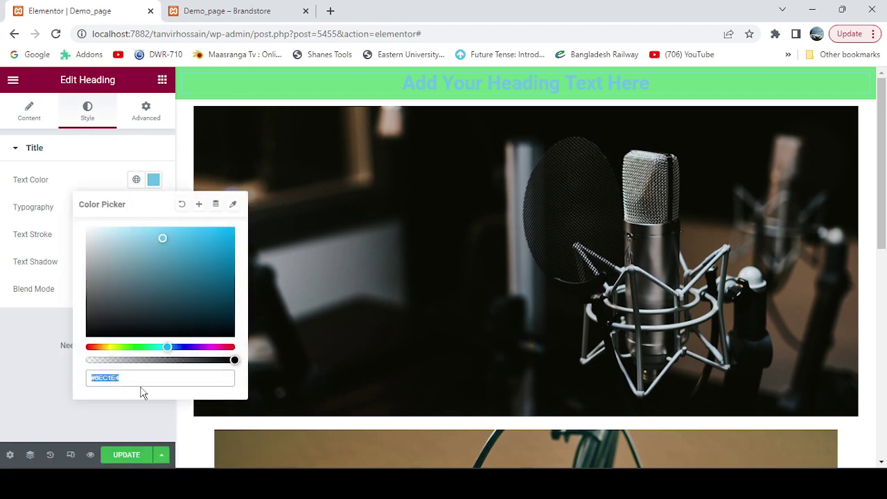
key("BackSpace")
type("#acacac")
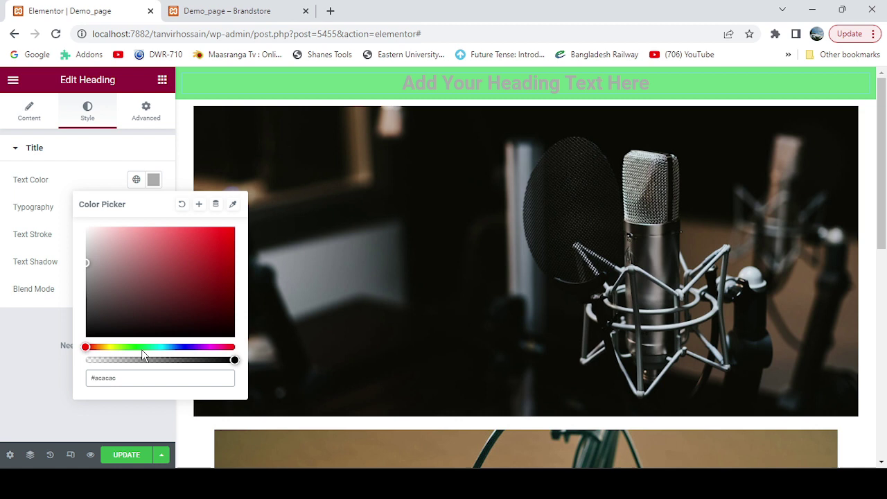
left_click(45, 343)
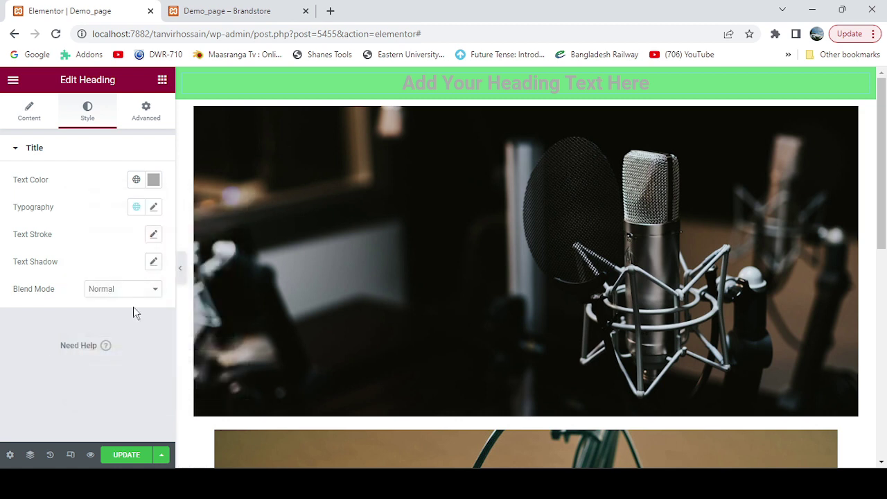
left_click(138, 454)
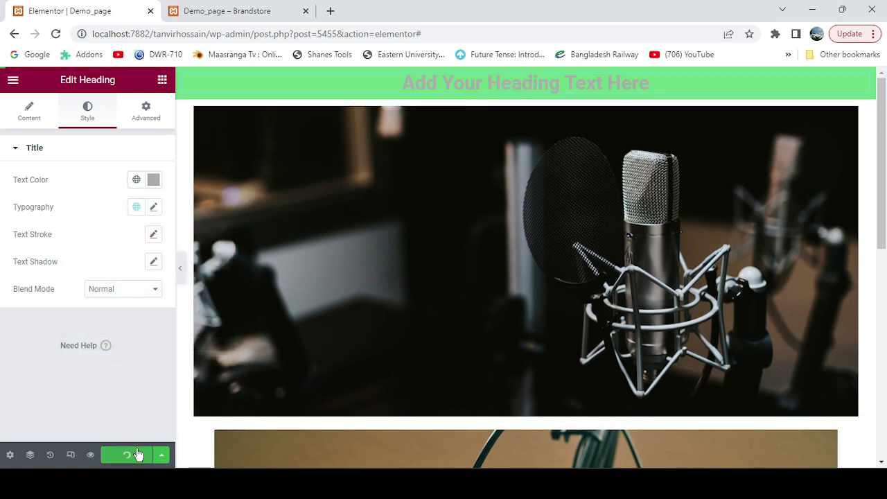
left_click(181, 267)
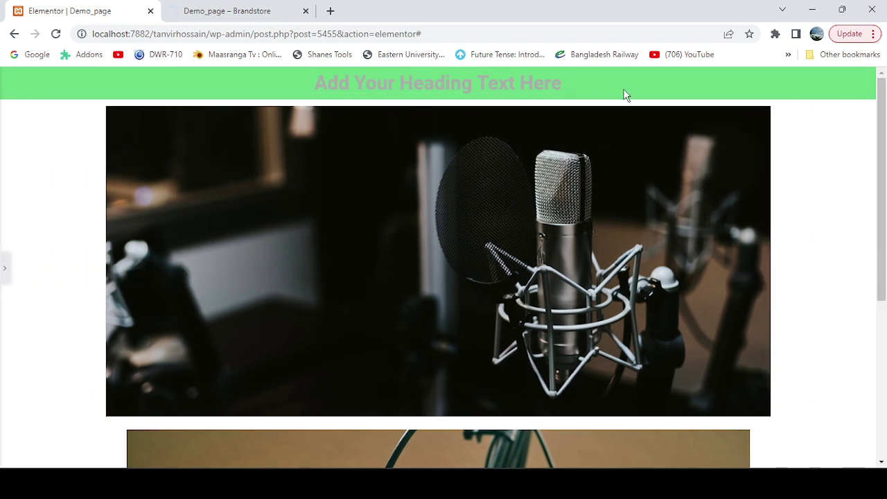
left_click_drag(882, 206, 885, 137)
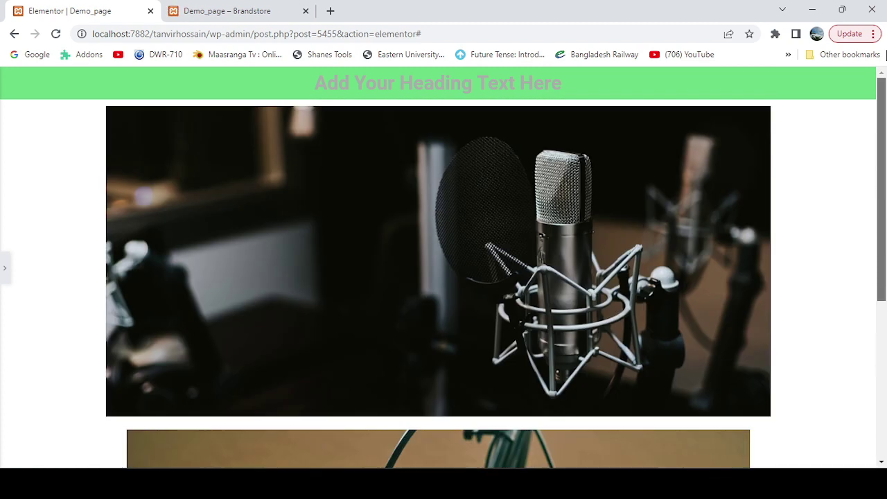
left_click(4, 267)
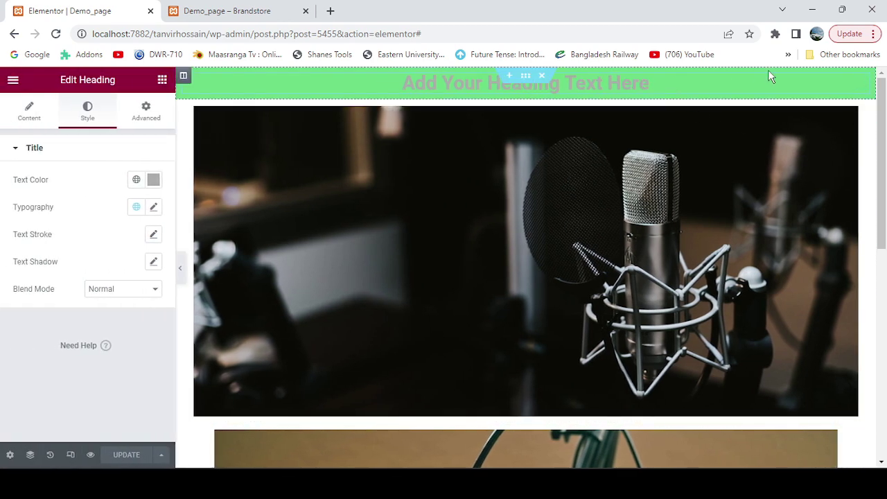
left_click_drag(883, 159, 885, 122)
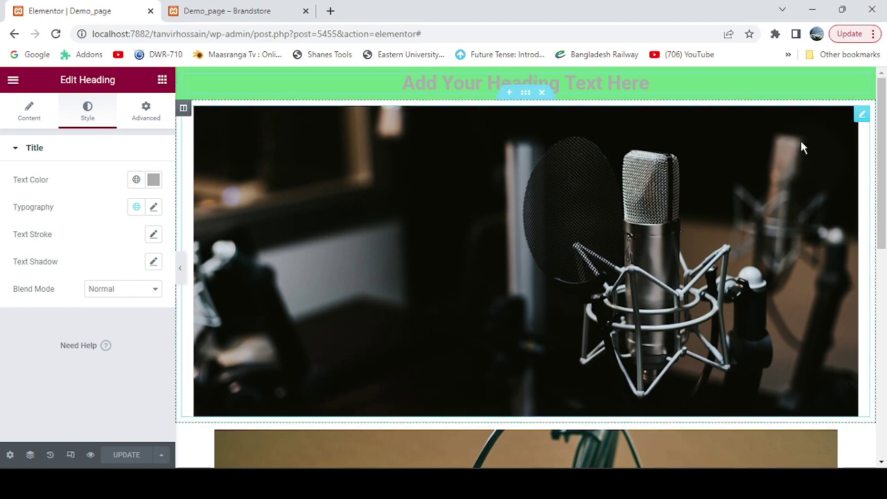
left_click_drag(882, 146, 885, 247)
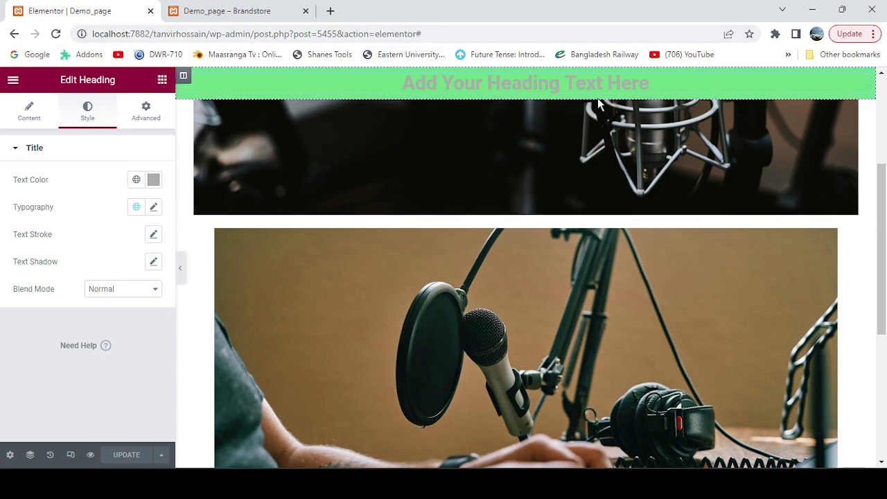
left_click_drag(884, 208, 885, 67)
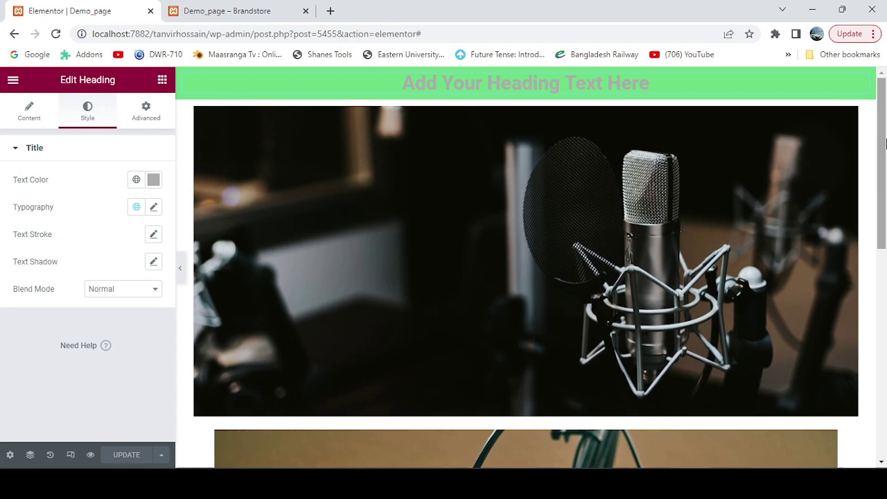
mouse_move(884, 104)
left_mouse_down()
mouse_move(884, 332)
mouse_move(885, 105)
left_mouse_up()
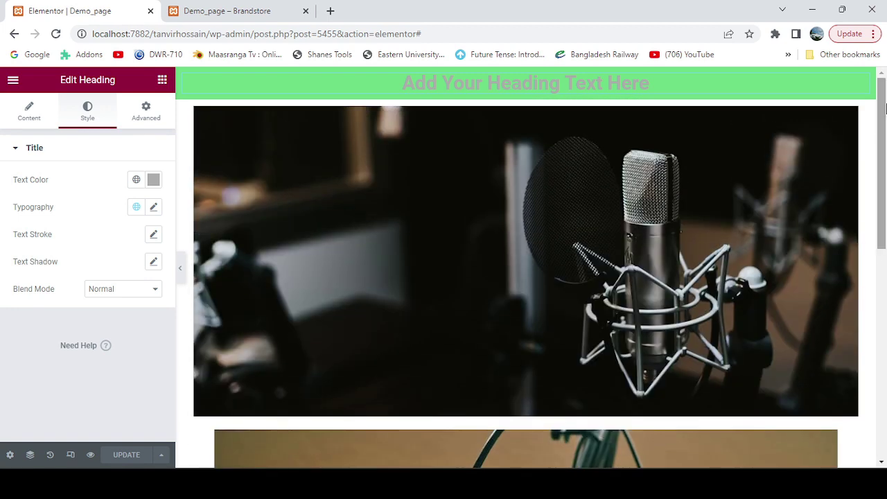